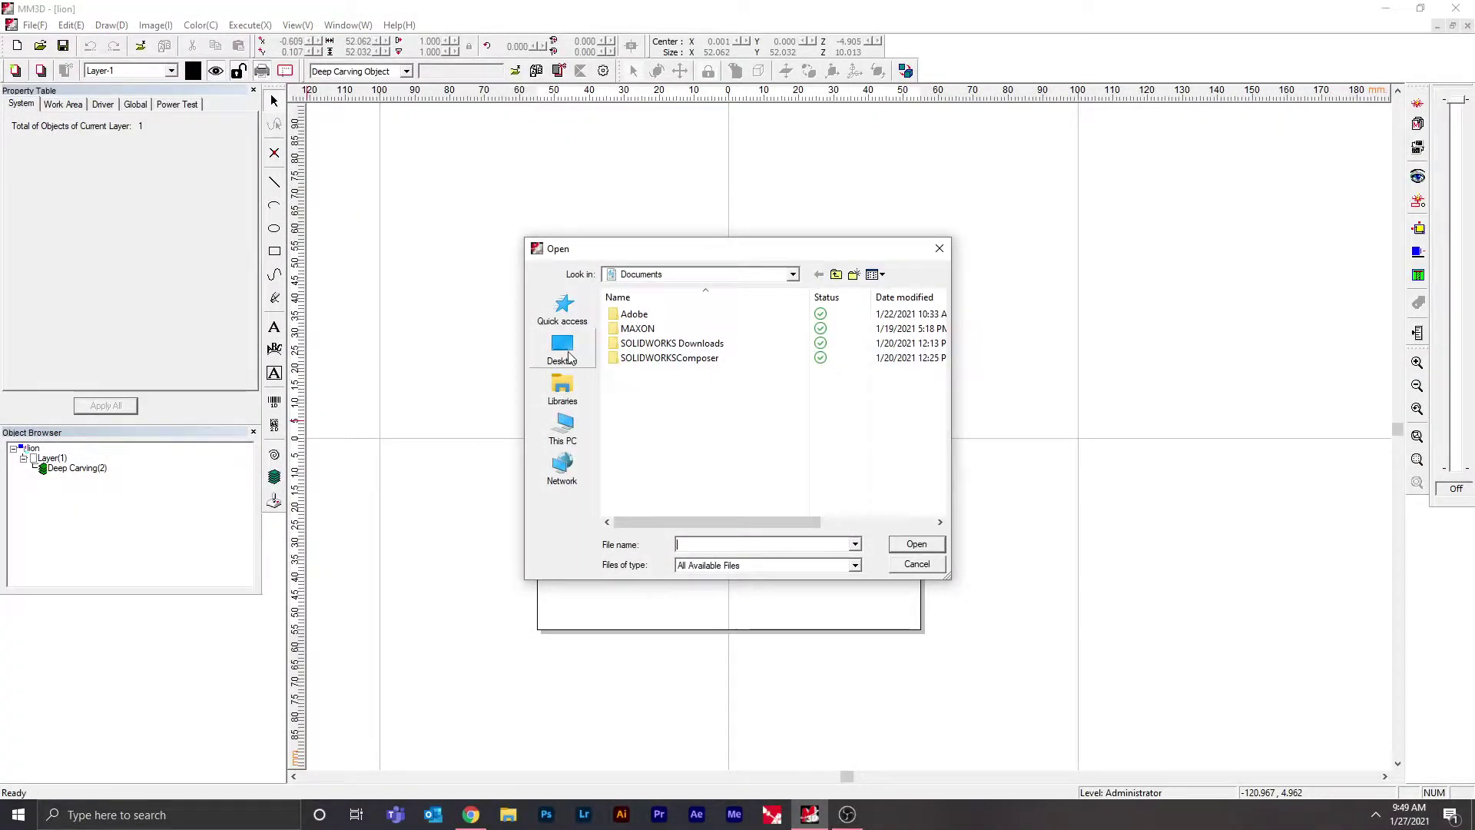
Browse to Desktop > stl > Stl(3D) and select the Lion STL file.
{"action": "left_click", "coordinate": [569, 358]}
{"action": "scroll", "coordinate": [707, 399], "scroll_direction": "down", "scroll_amount": 5}
{"action": "double_click", "coordinate": [663, 471]}
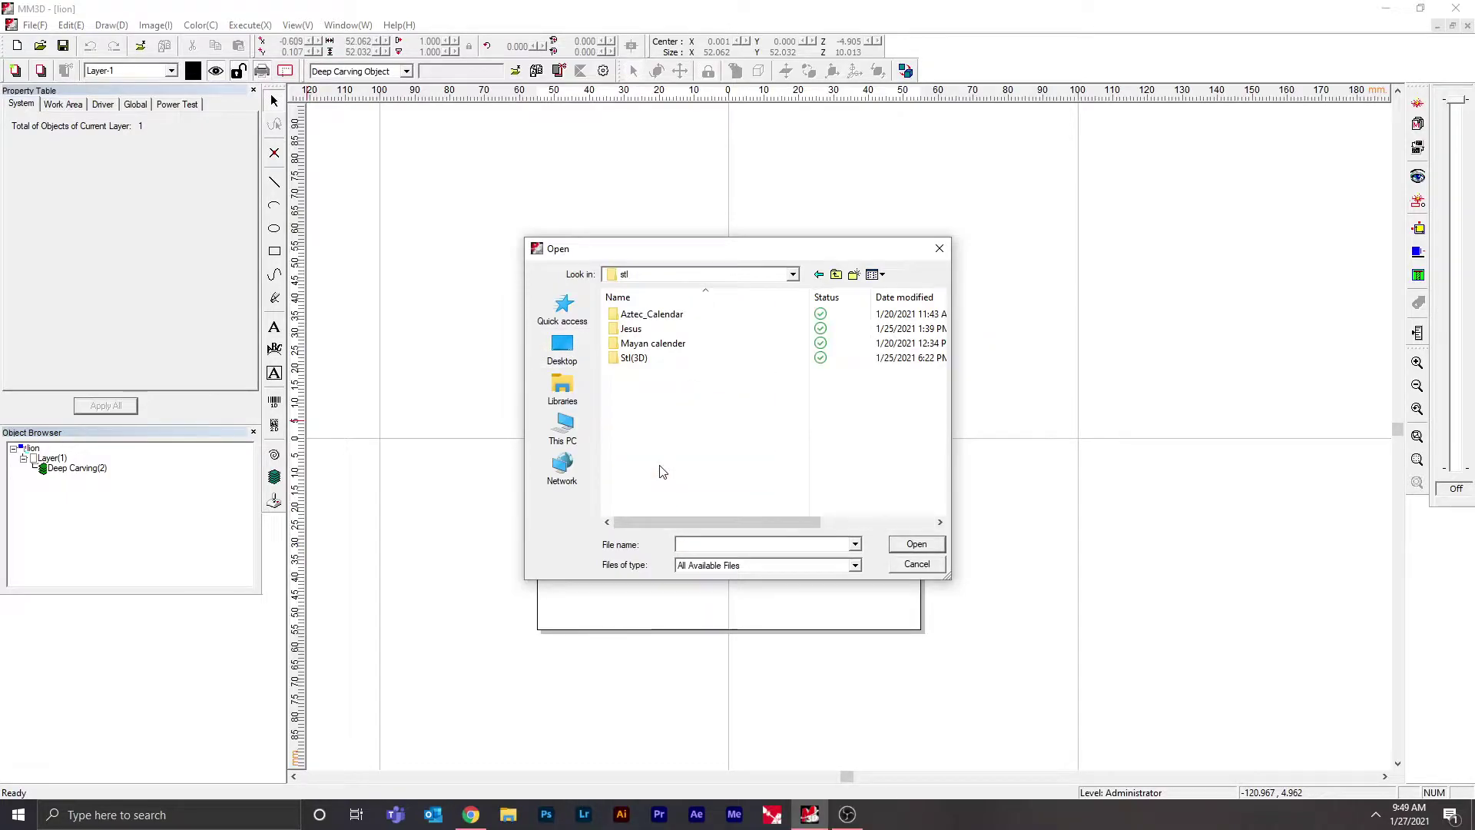
{"action": "double_click", "coordinate": [634, 358]}
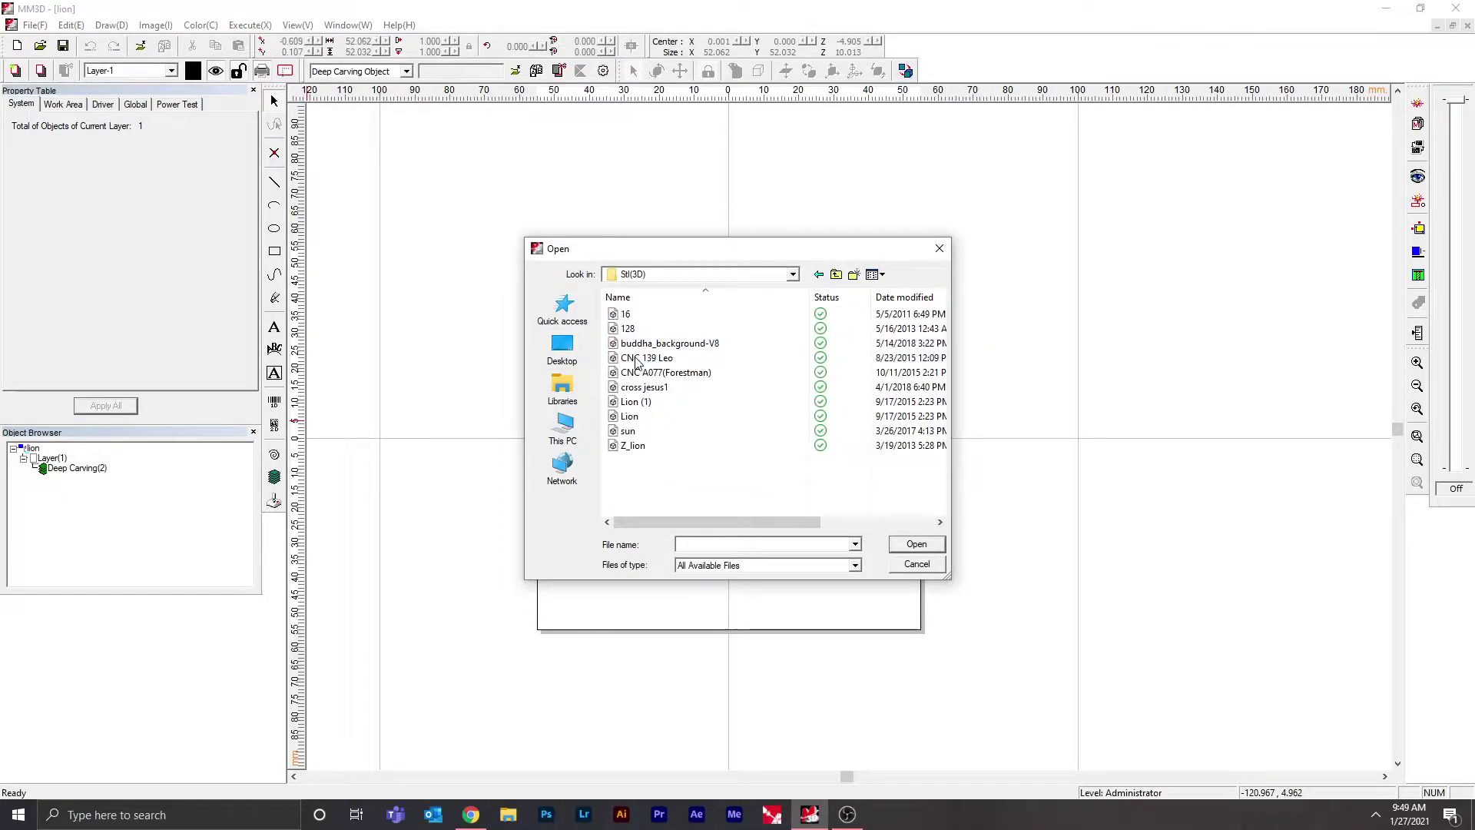
{"action": "left_click", "coordinate": [627, 418]}
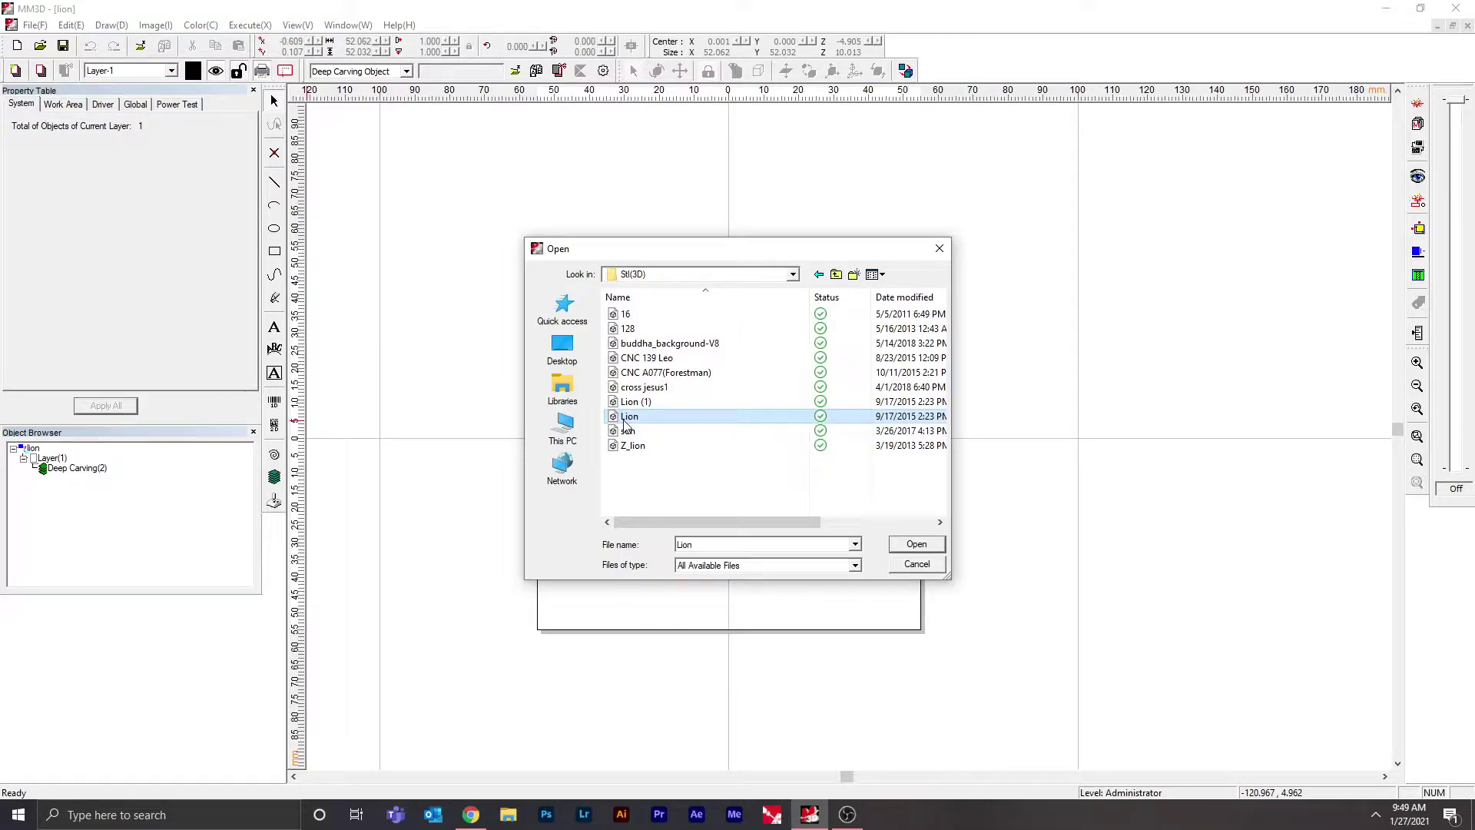
Check the Lion file's properties (86.8 MB), then close them and the Open dialog.
{"action": "right_click", "coordinate": [625, 419]}
{"action": "left_click", "coordinate": [676, 408]}
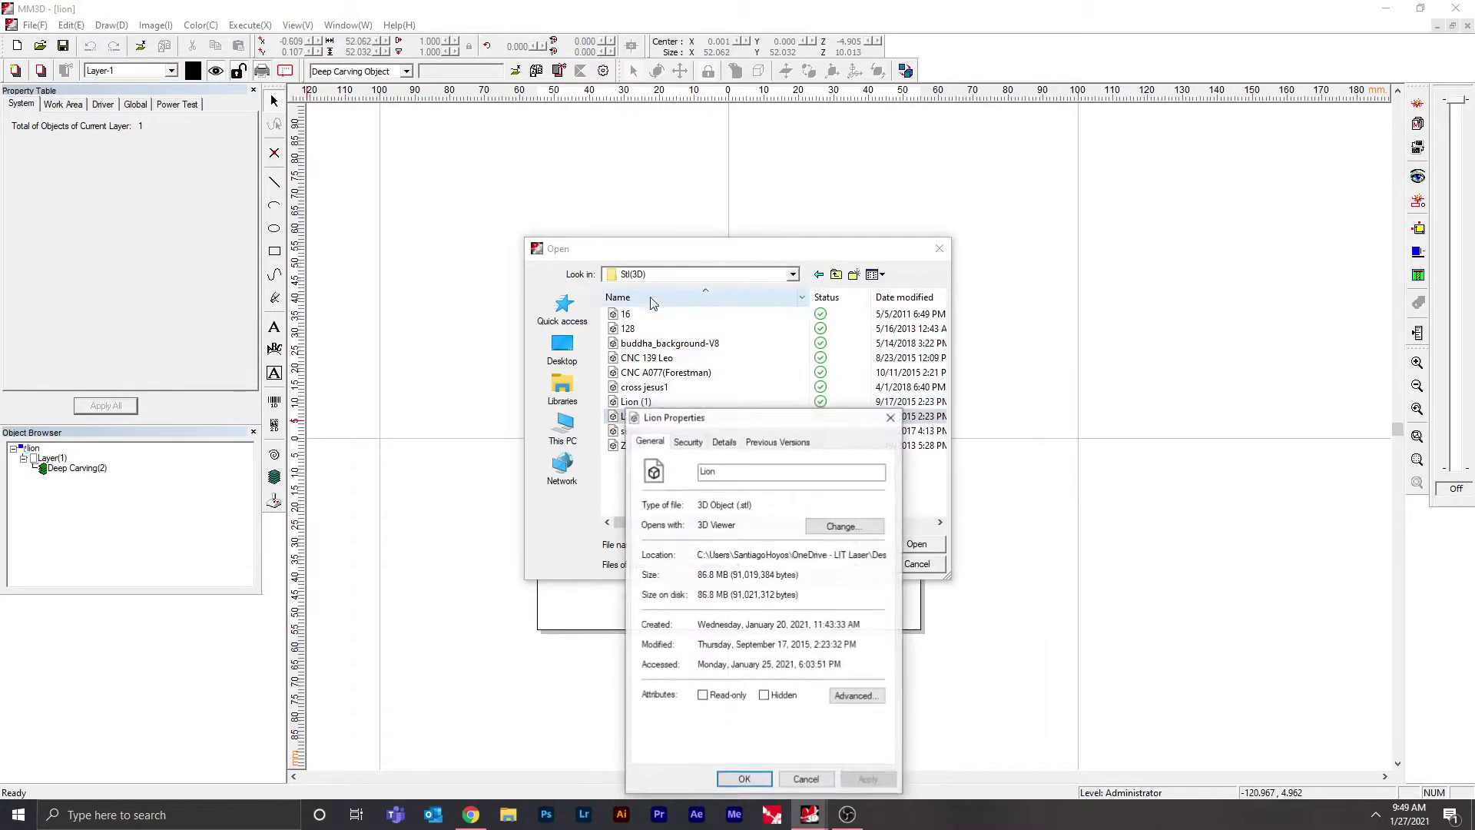
{"action": "double_click", "coordinate": [707, 576]}
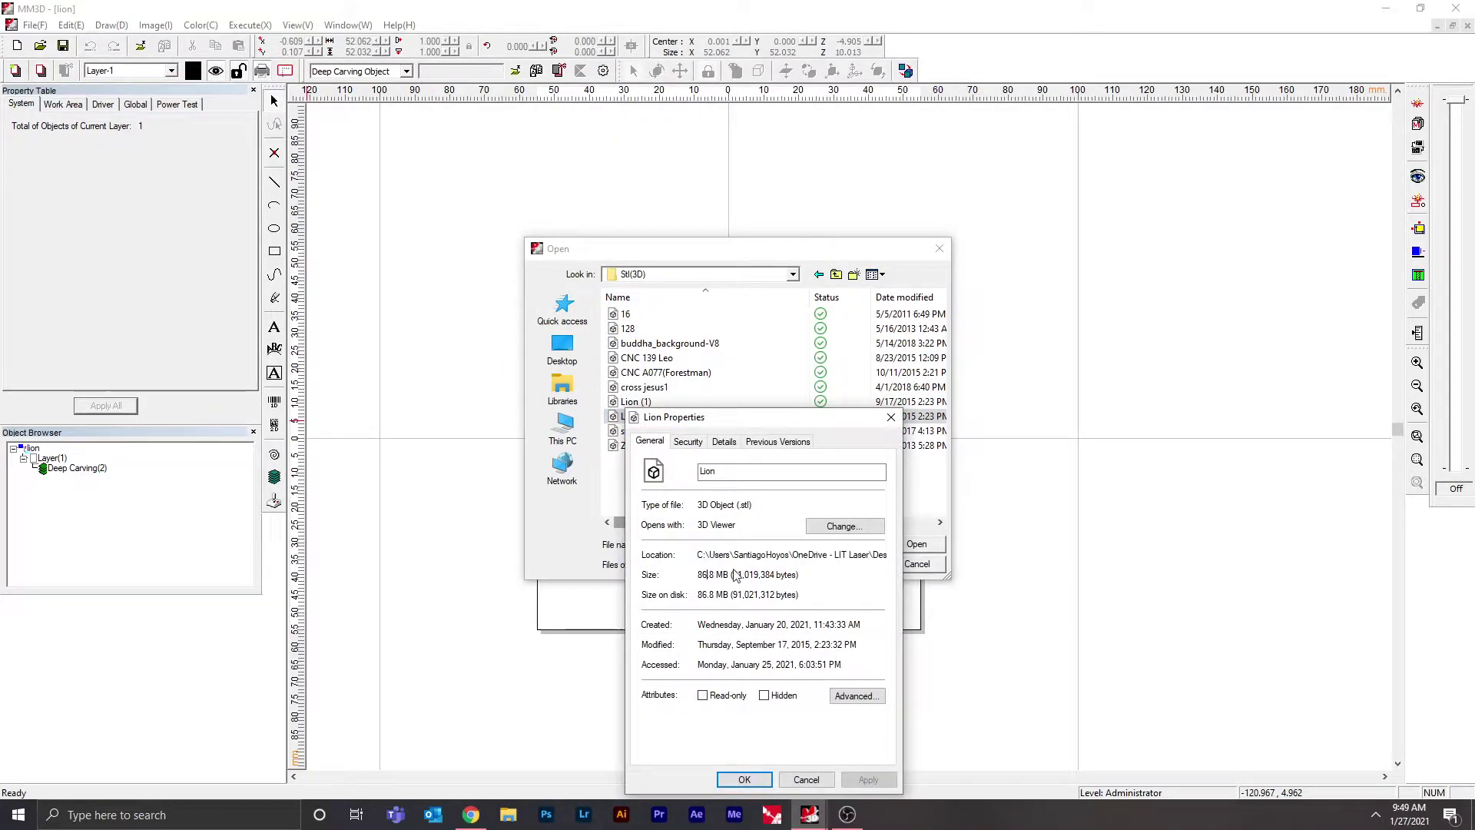
{"action": "left_click", "coordinate": [805, 779]}
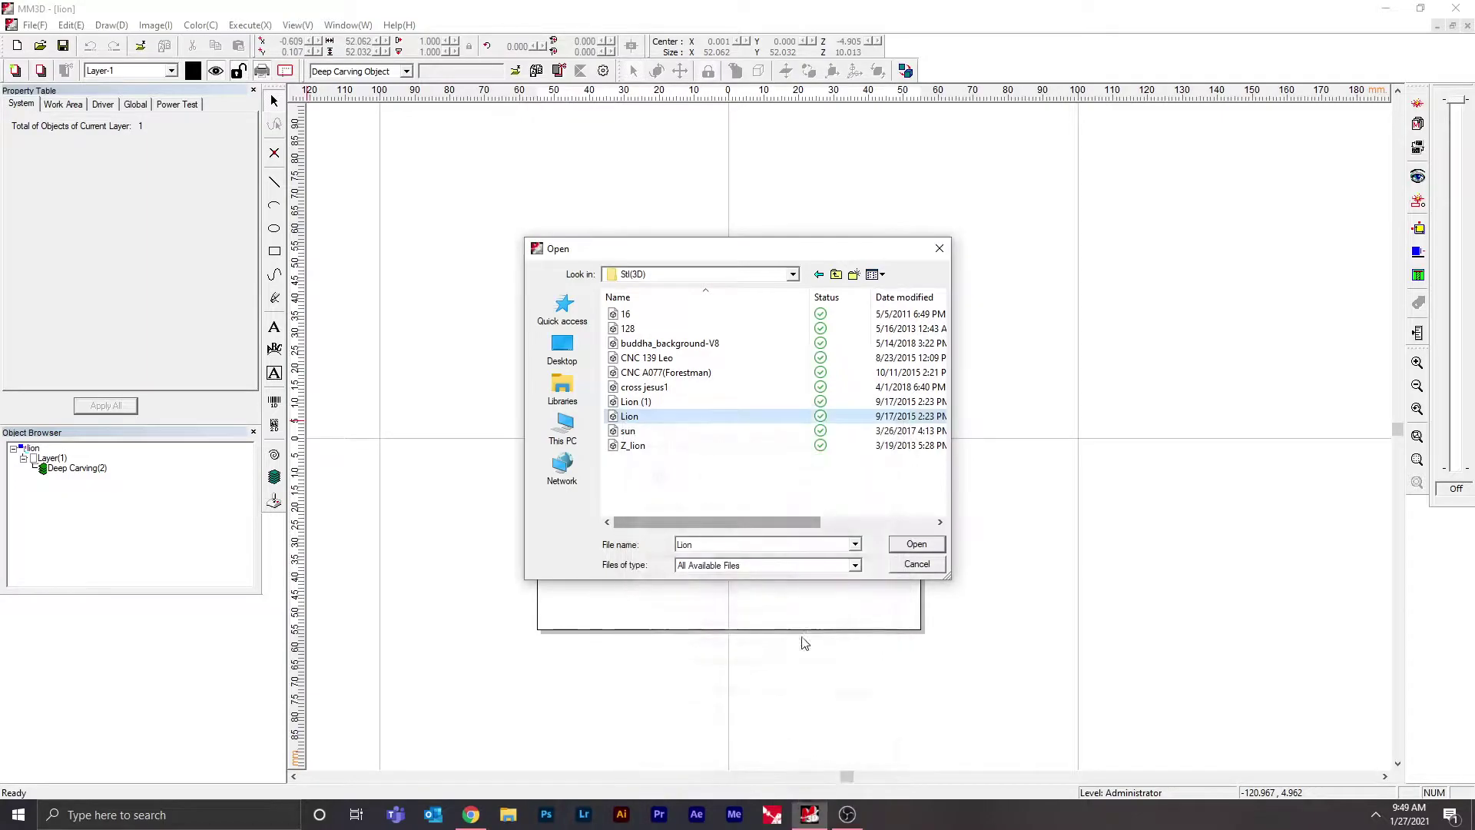
{"action": "left_click", "coordinate": [939, 248]}
Show the lion relief in shaded 3D as Deep Carving Object only and orbit to inspect its depth.
{"action": "left_click", "coordinate": [741, 444]}
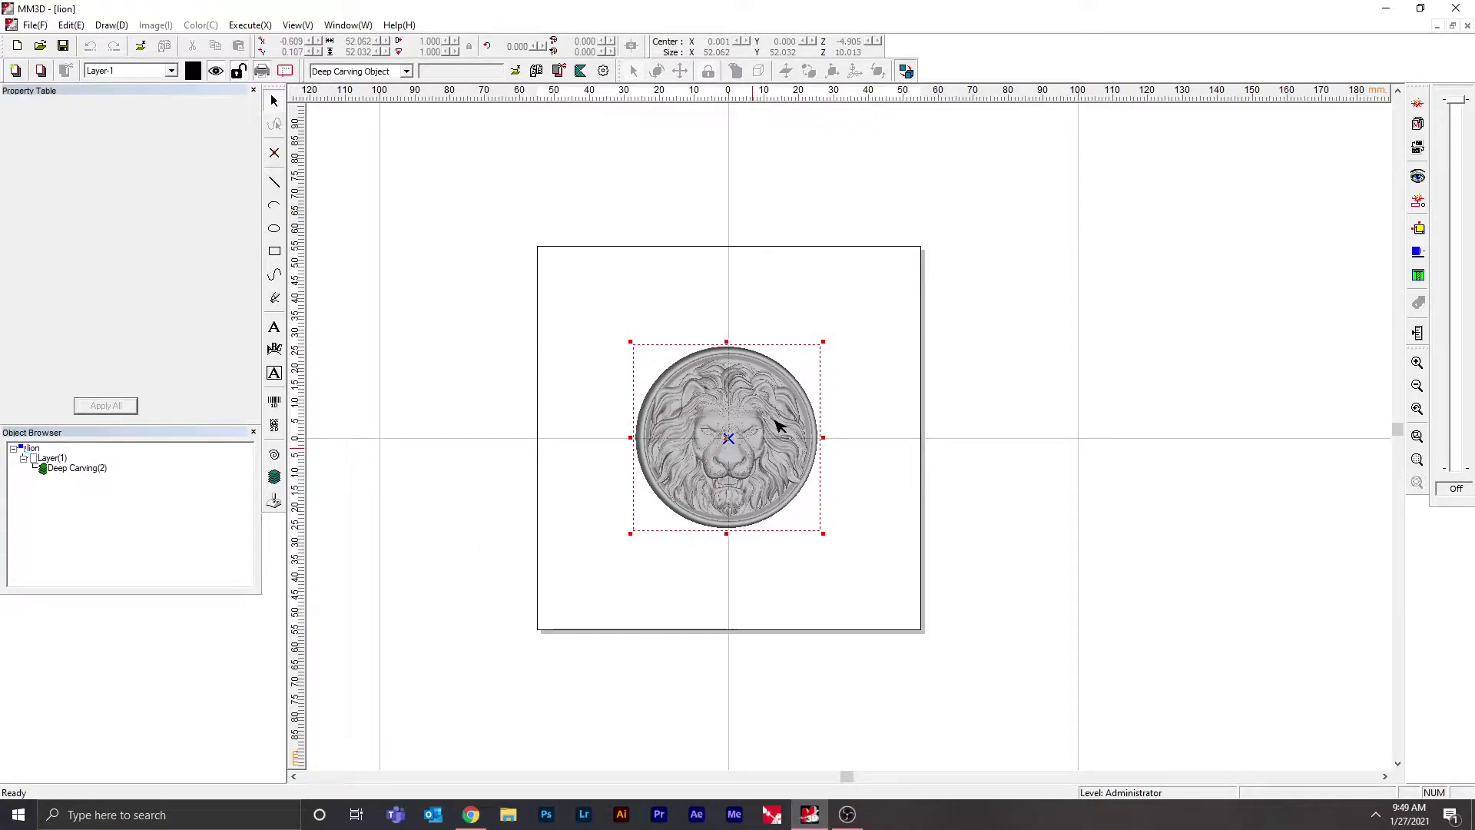
{"action": "left_click", "coordinate": [905, 72]}
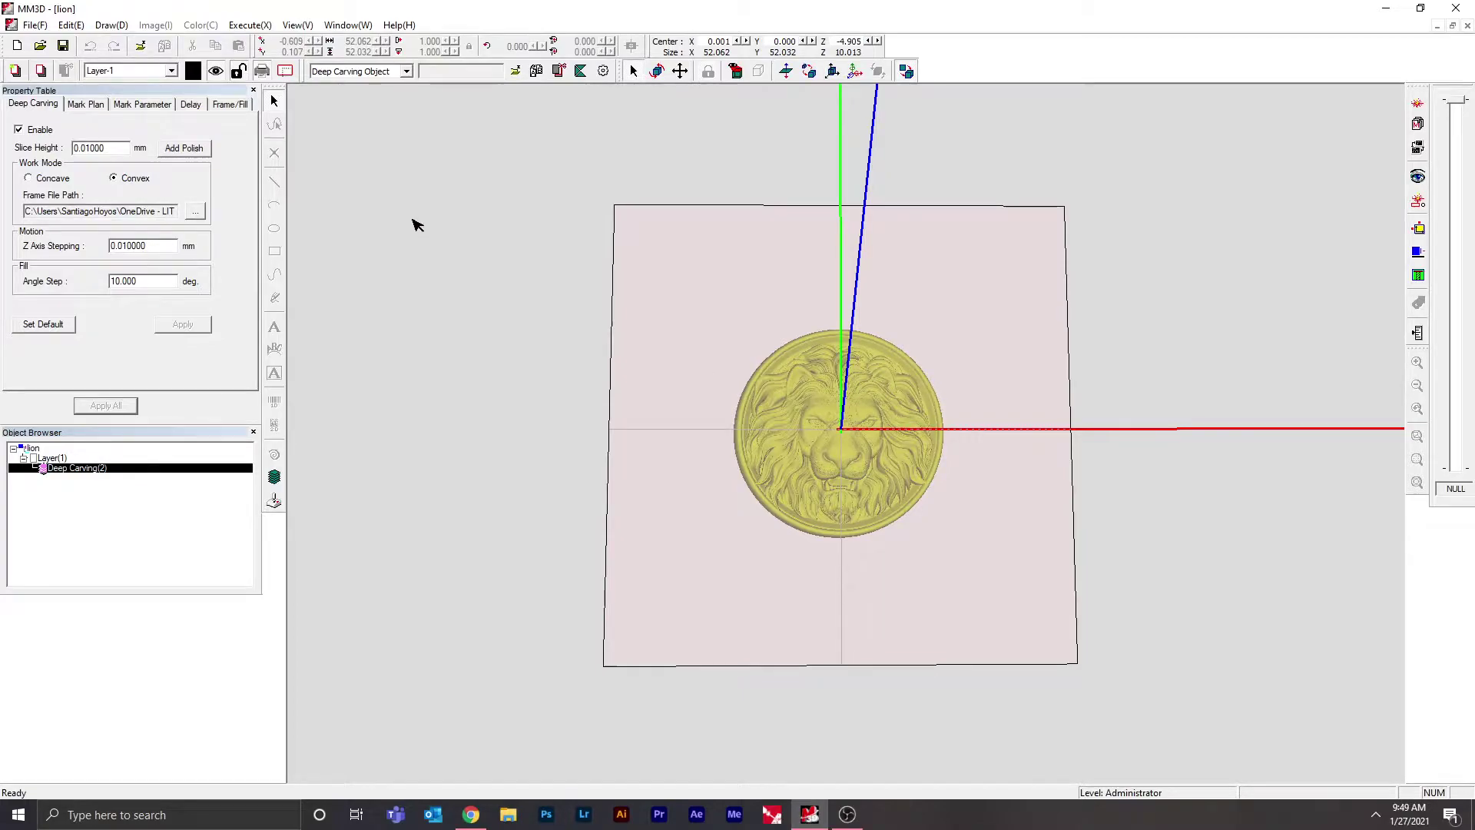
{"action": "left_click", "coordinate": [366, 71]}
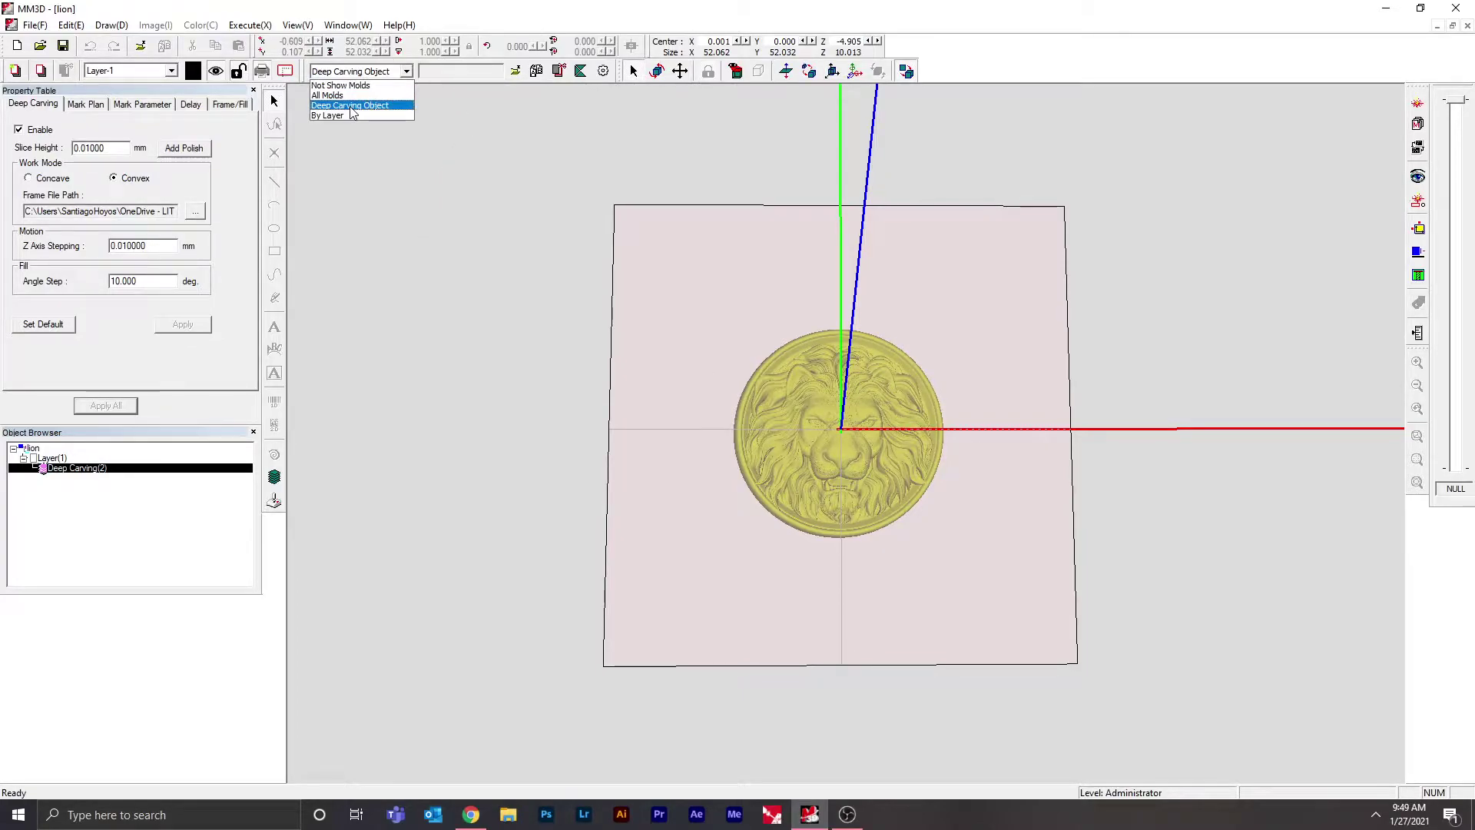
{"action": "left_click", "coordinate": [350, 105]}
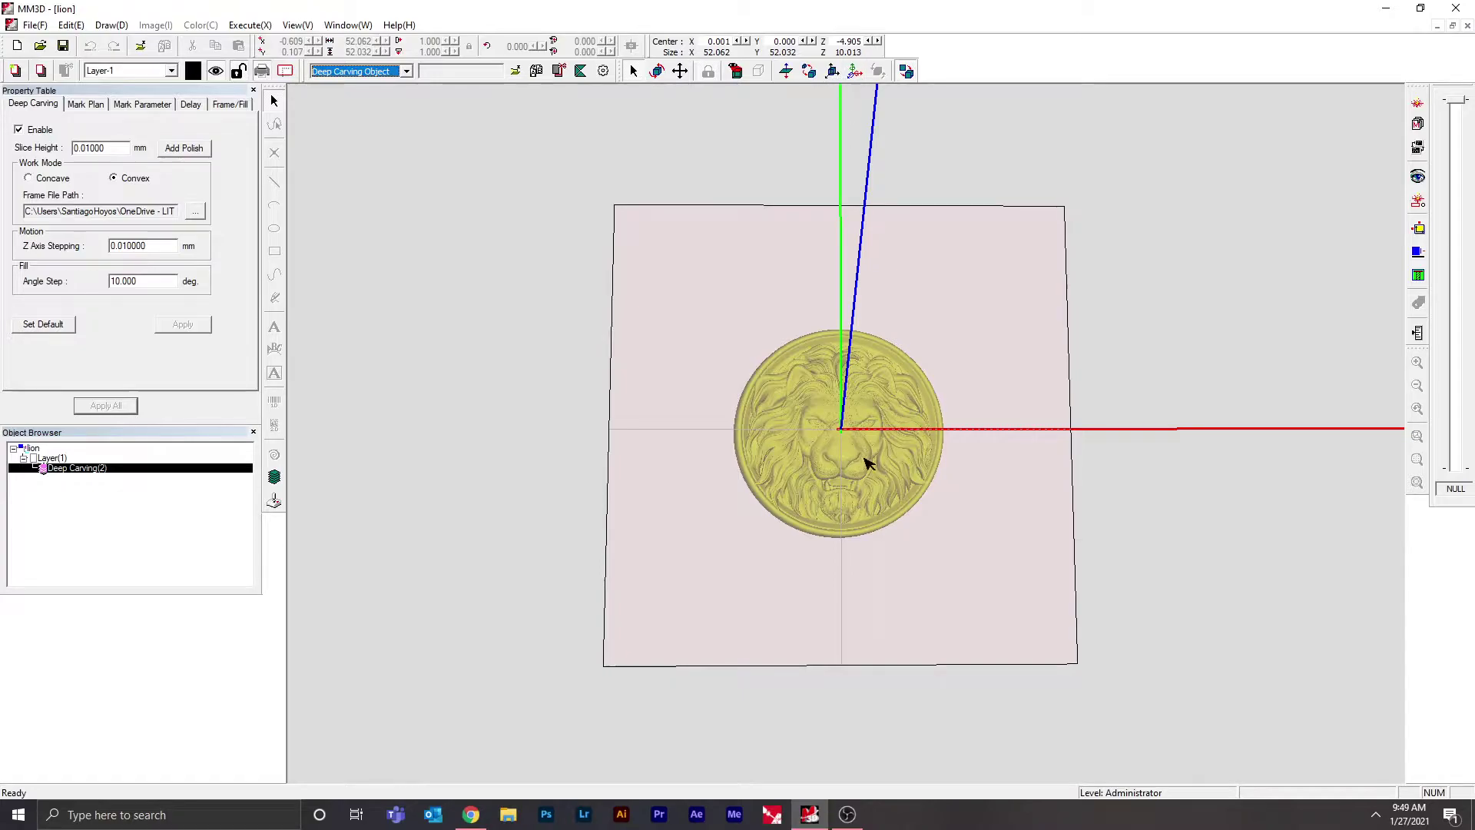
{"action": "middle_click_drag", "start_coordinate": [890, 452], "coordinate": [977, 447]}
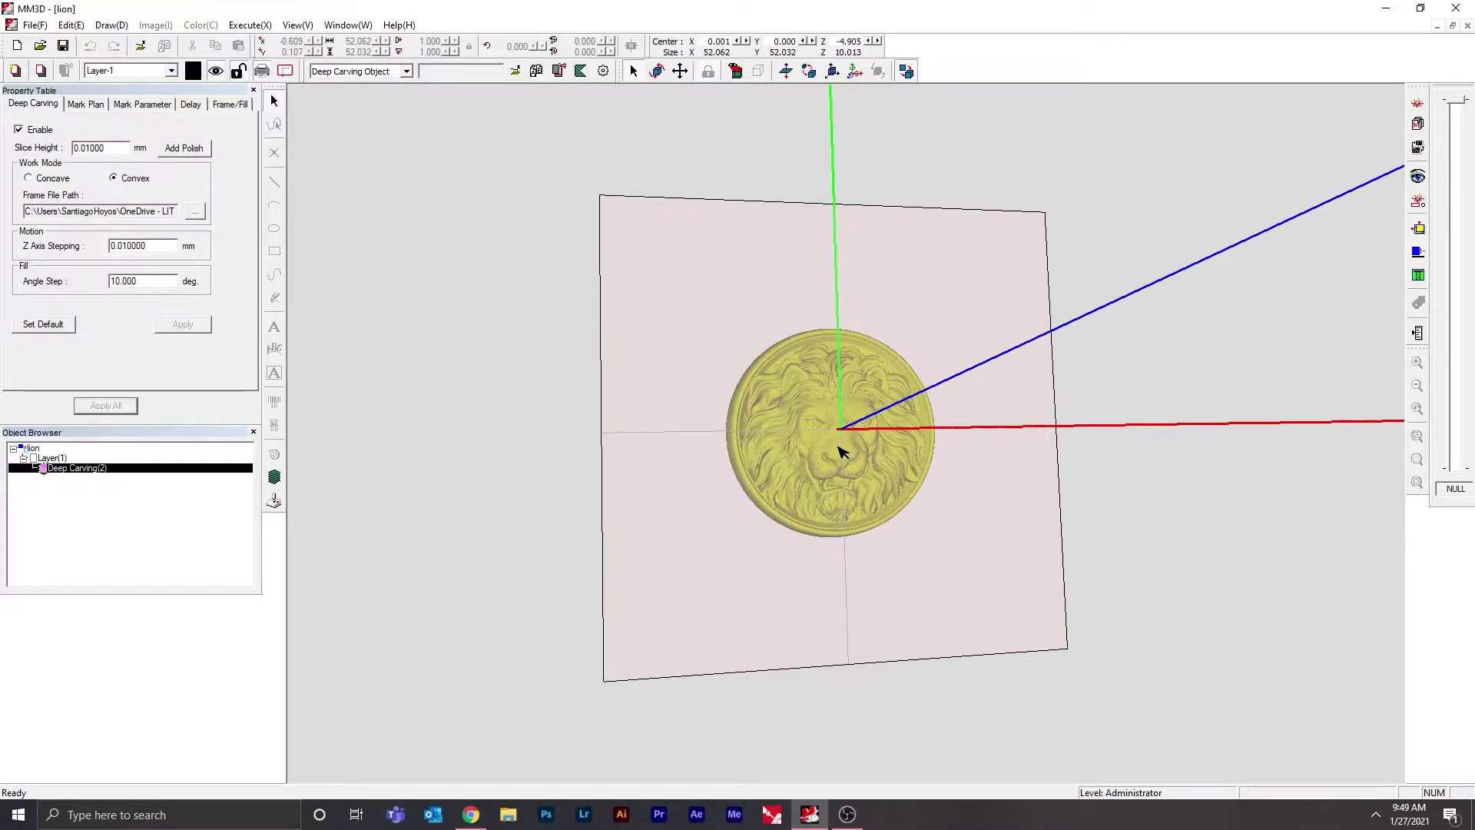
{"action": "middle_click_drag", "start_coordinate": [842, 445], "coordinate": [1267, 441]}
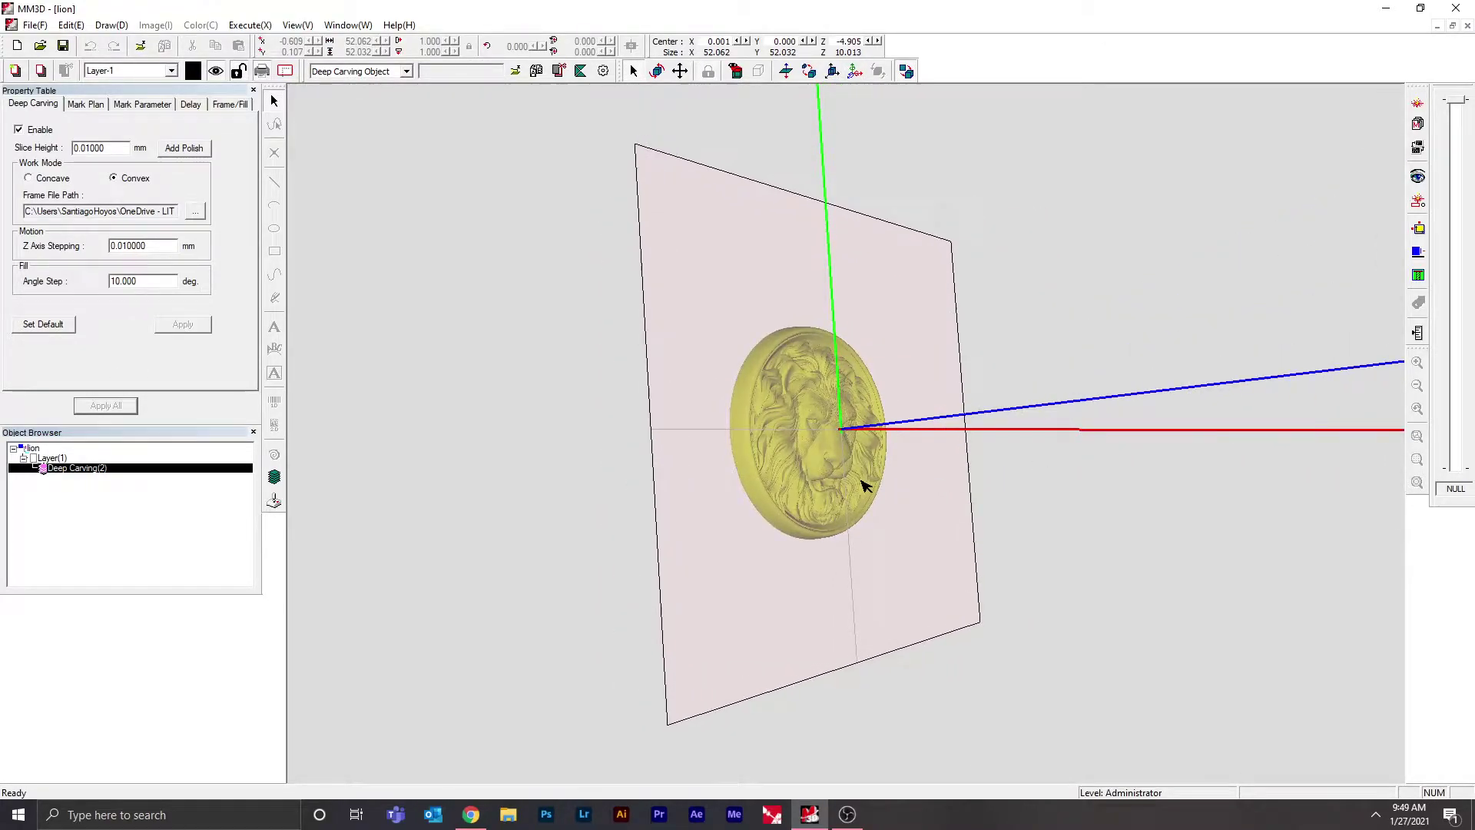
{"action": "mouse_move", "coordinate": [866, 487]}
{"action": "middle_mouse_down"}
{"action": "mouse_move", "coordinate": [1061, 461]}
{"action": "mouse_move", "coordinate": [645, 484]}
{"action": "mouse_move", "coordinate": [481, 454]}
{"action": "mouse_move", "coordinate": [841, 449]}
{"action": "mouse_move", "coordinate": [761, 487]}
{"action": "mouse_move", "coordinate": [846, 427]}
{"action": "mouse_move", "coordinate": [849, 481]}
{"action": "middle_mouse_up"}
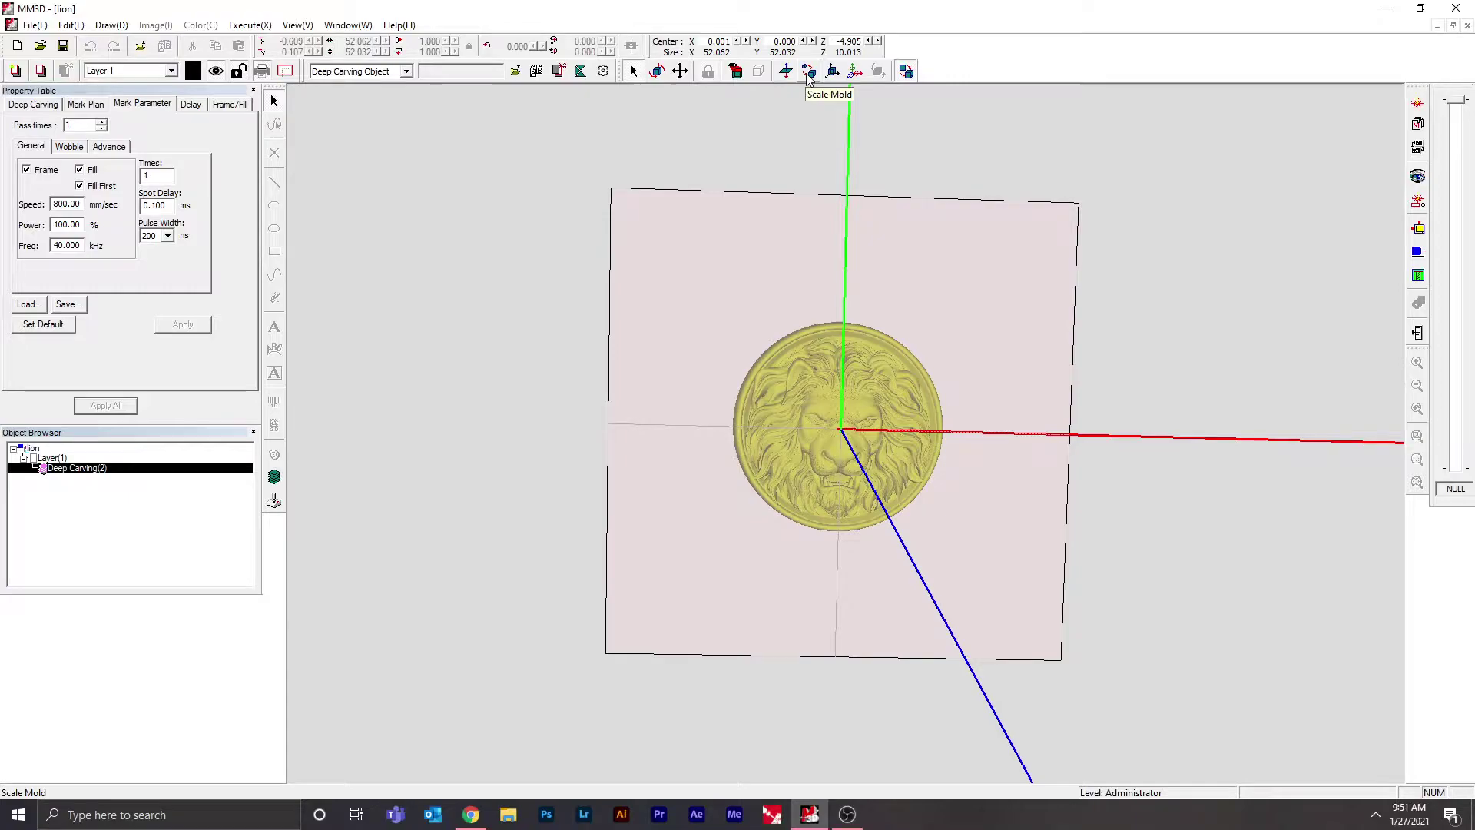
Confirm in Scale Mold that the lion stays 52.062 × 52.032 × 10.013 mm.
{"action": "left_click", "coordinate": [807, 73]}
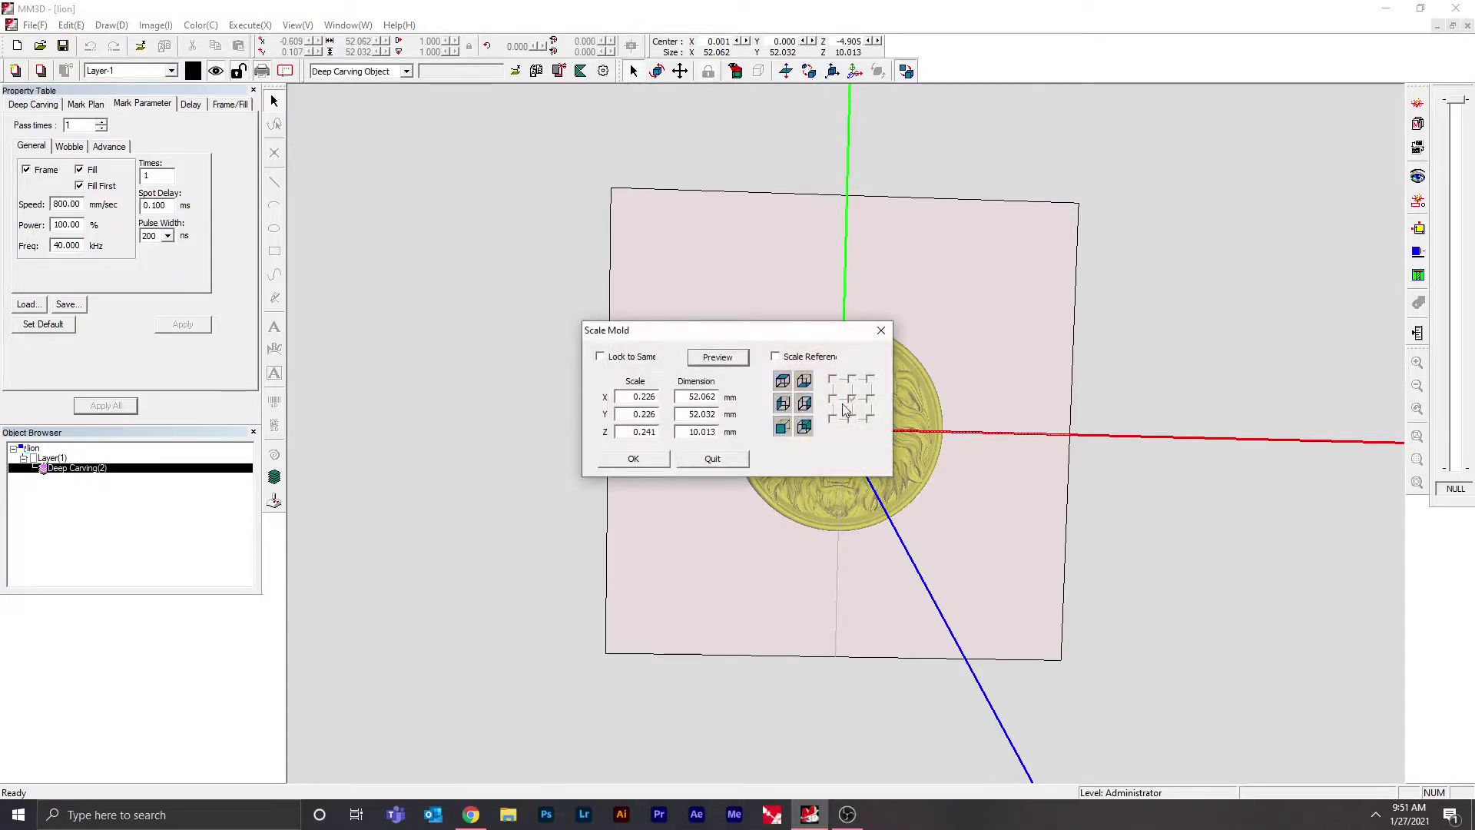
{"action": "double_click", "coordinate": [699, 432]}
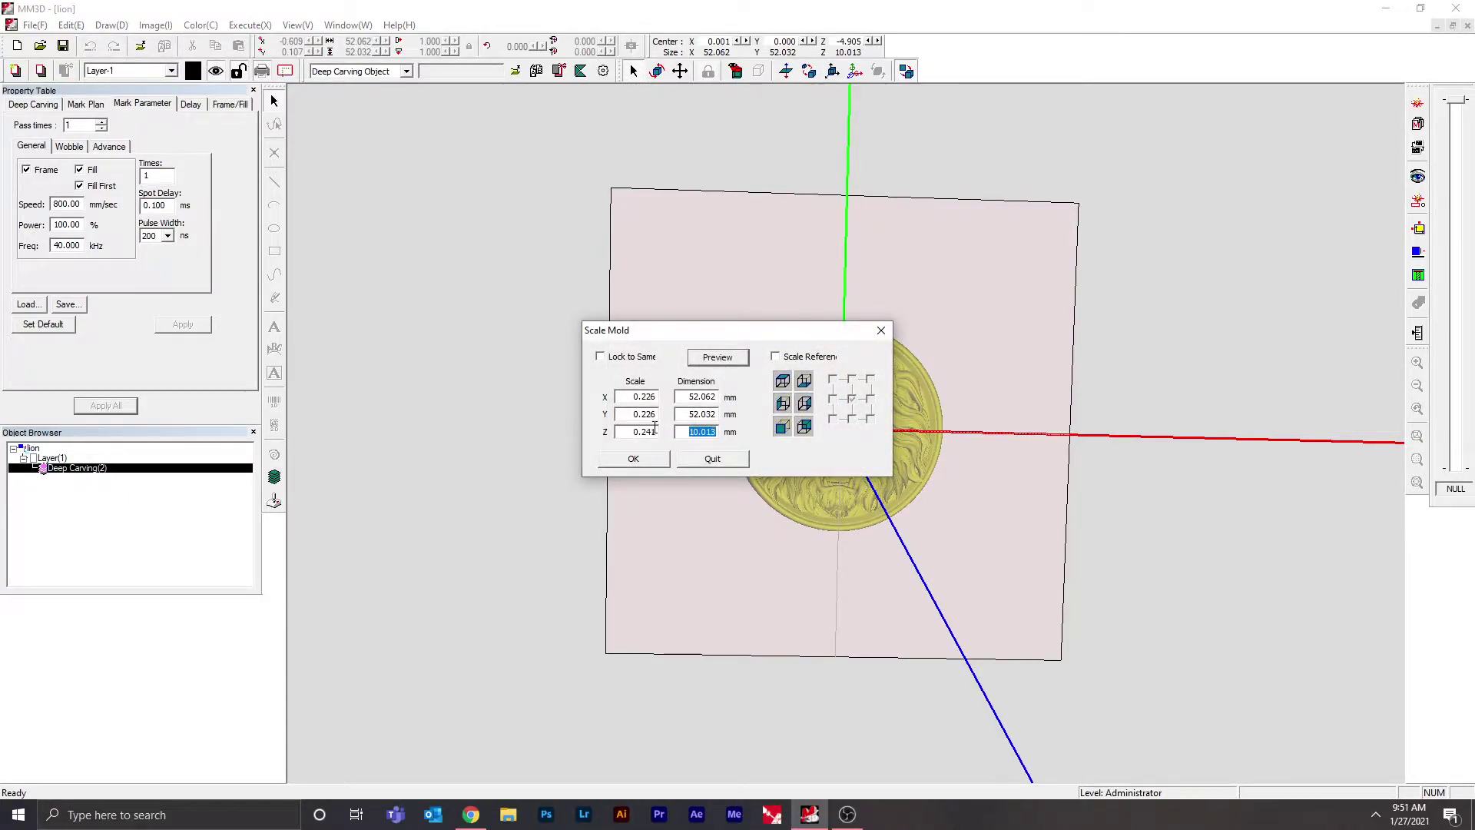
{"action": "left_click", "coordinate": [633, 459]}
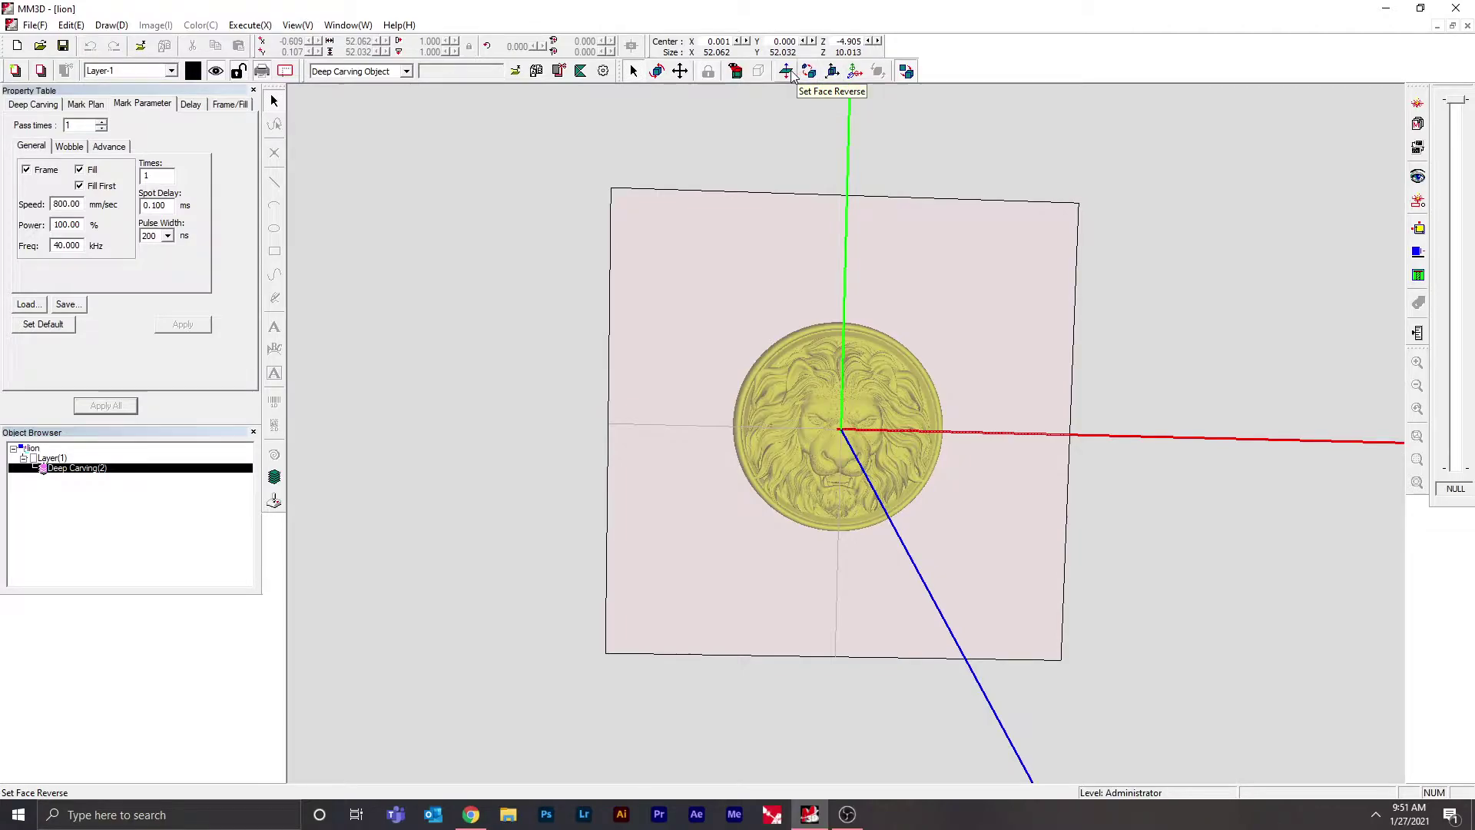
Move the lion relief below the Z-plane, centring it at 0.001, 0.000, -4.905.
{"action": "left_click", "coordinate": [832, 72]}
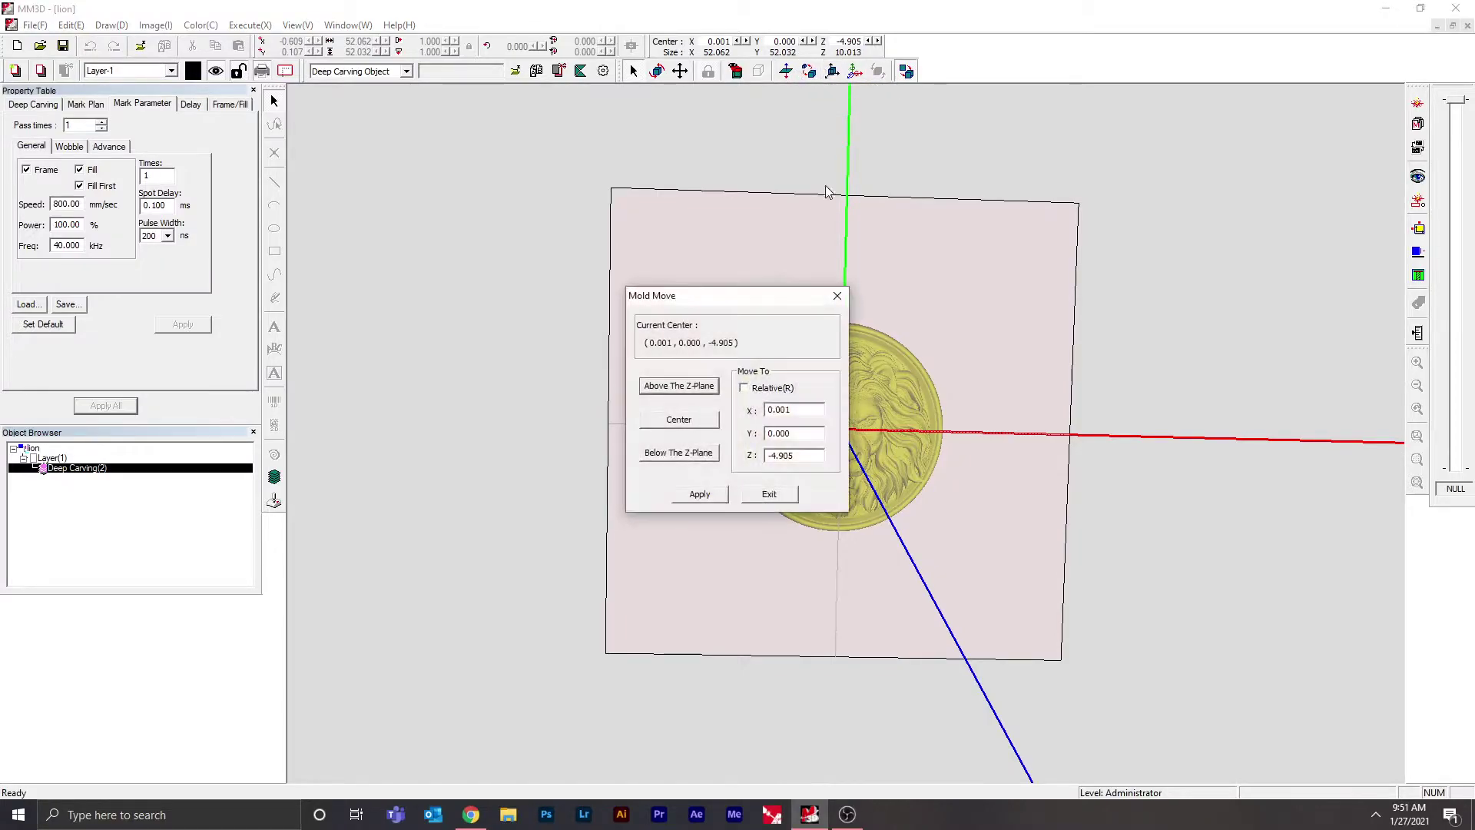
{"action": "left_click", "coordinate": [682, 460]}
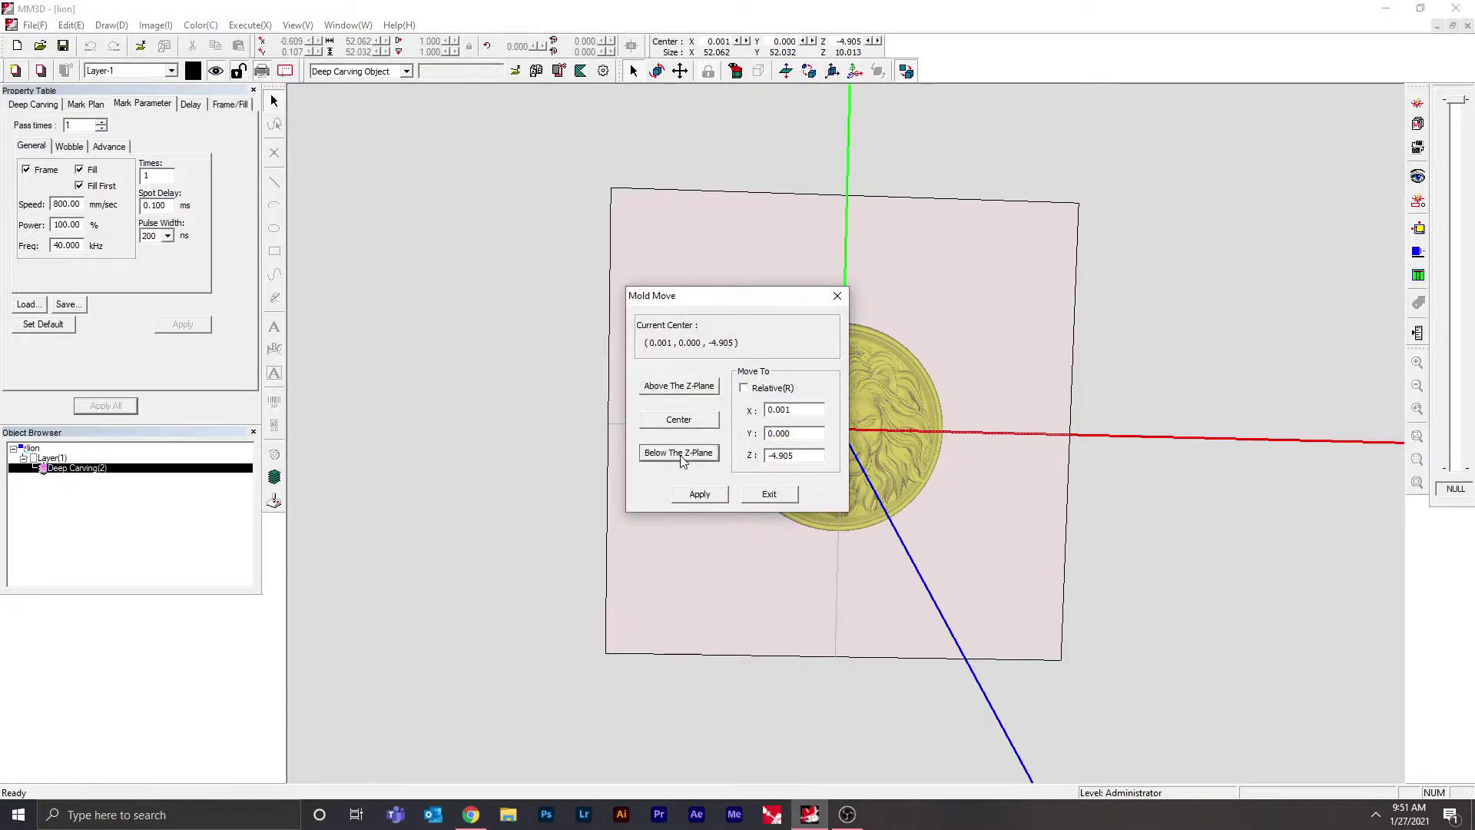
{"action": "left_click", "coordinate": [699, 493]}
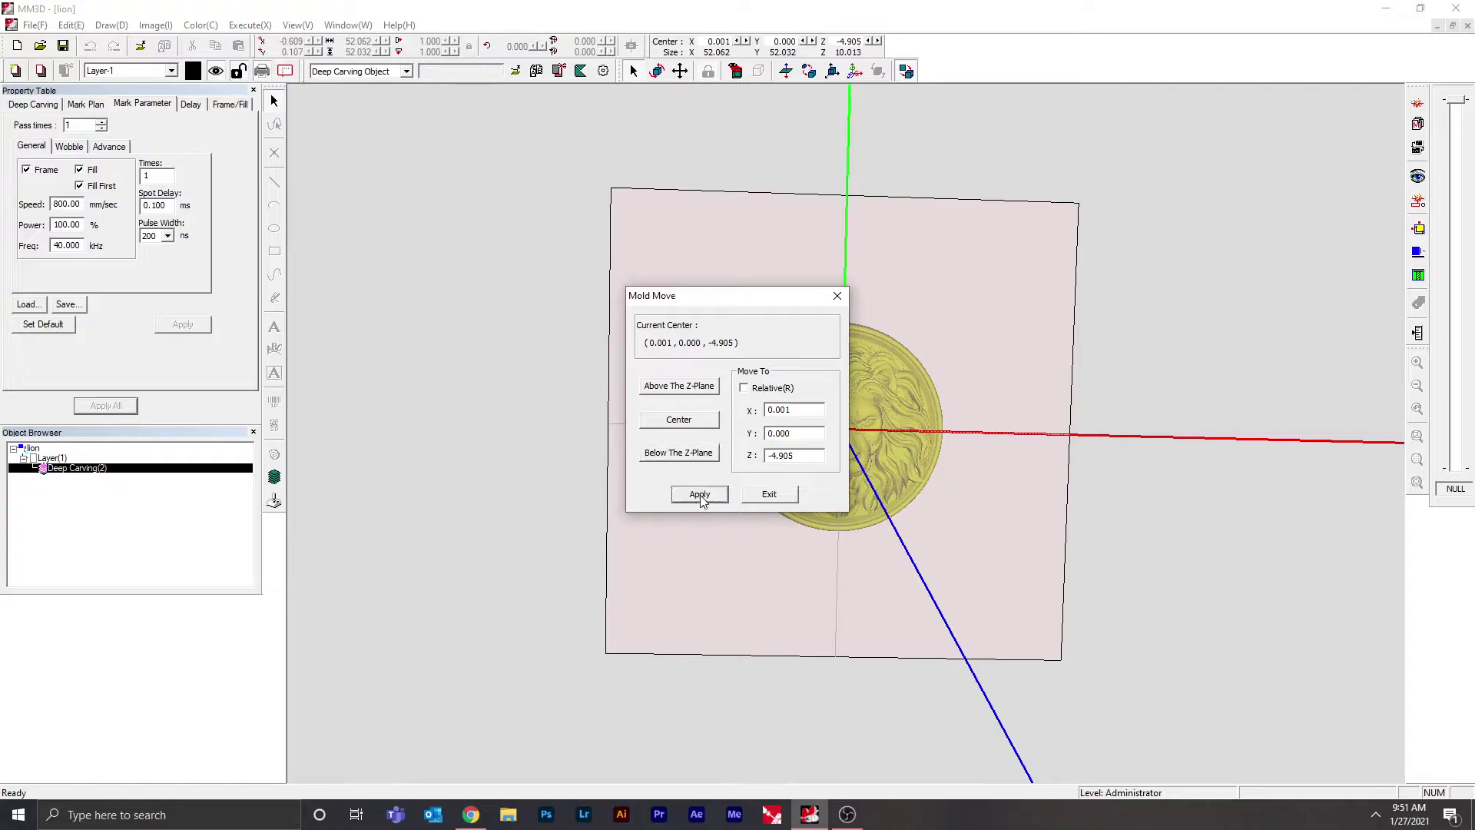
{"action": "left_click", "coordinate": [837, 299]}
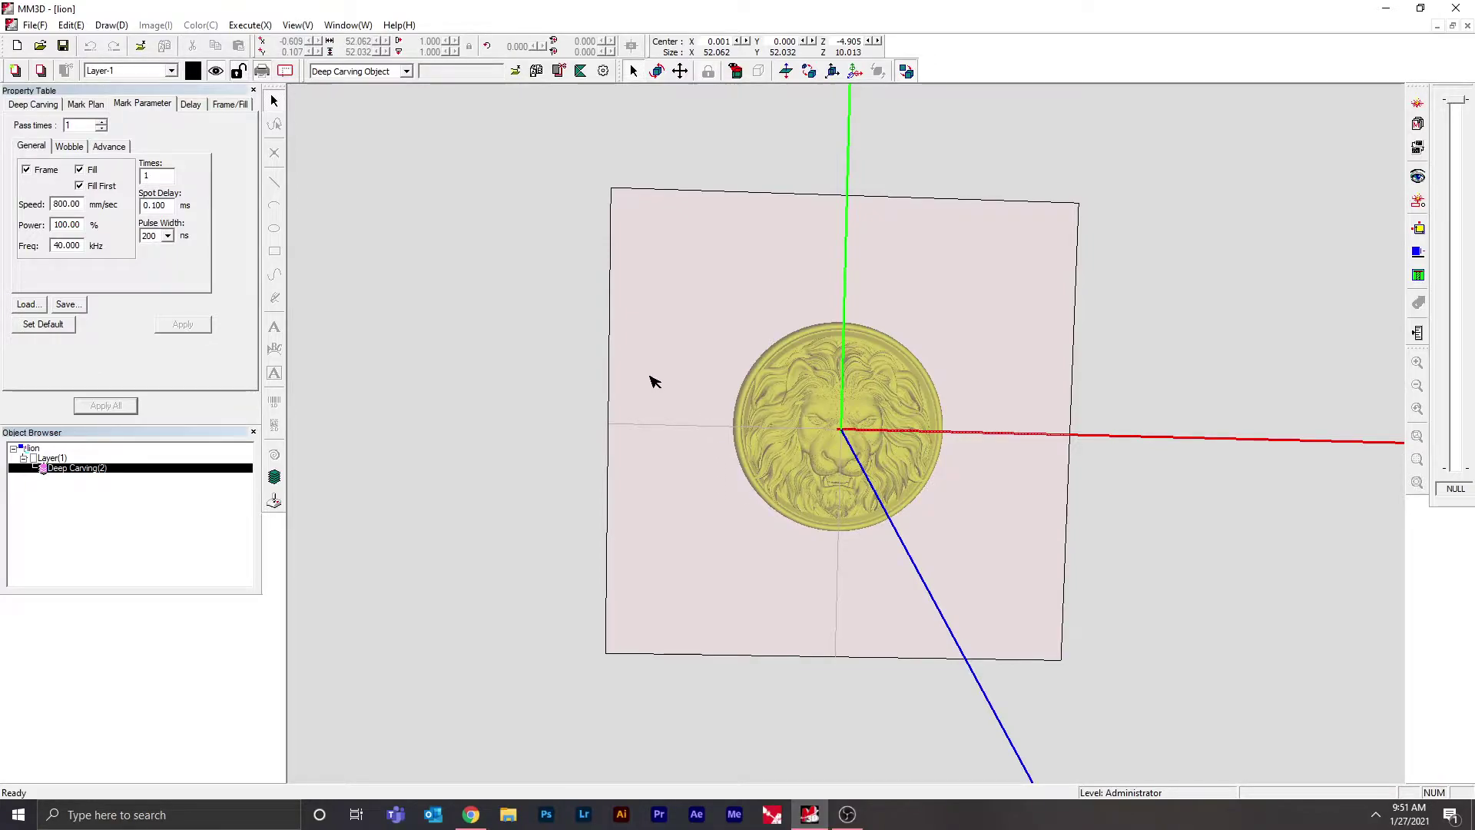
View the MM3D2 circle document, cancel a DXF export, then return to the lion document.
{"action": "left_click", "coordinate": [348, 25]}
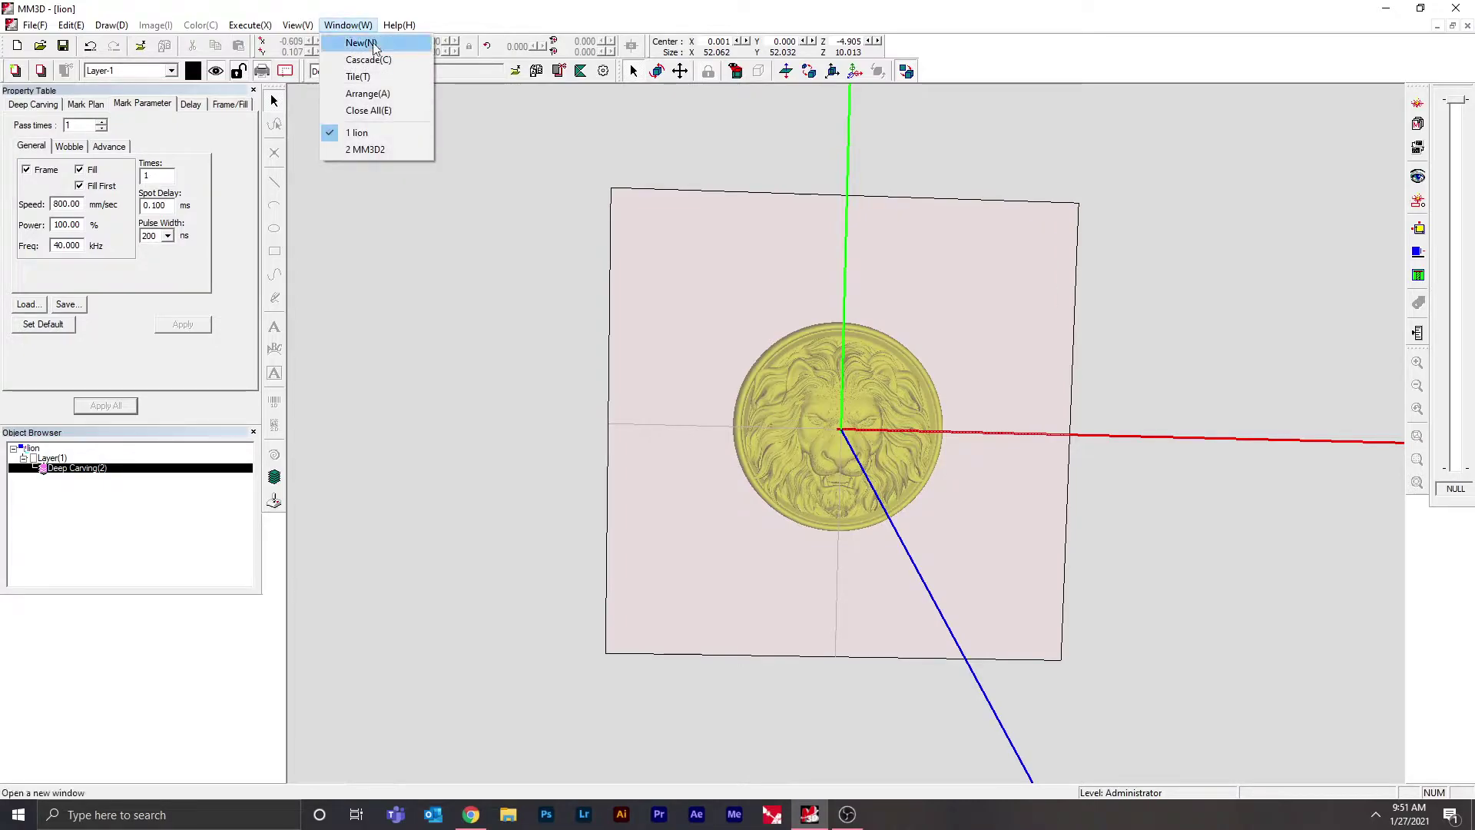
{"action": "left_click", "coordinate": [381, 149]}
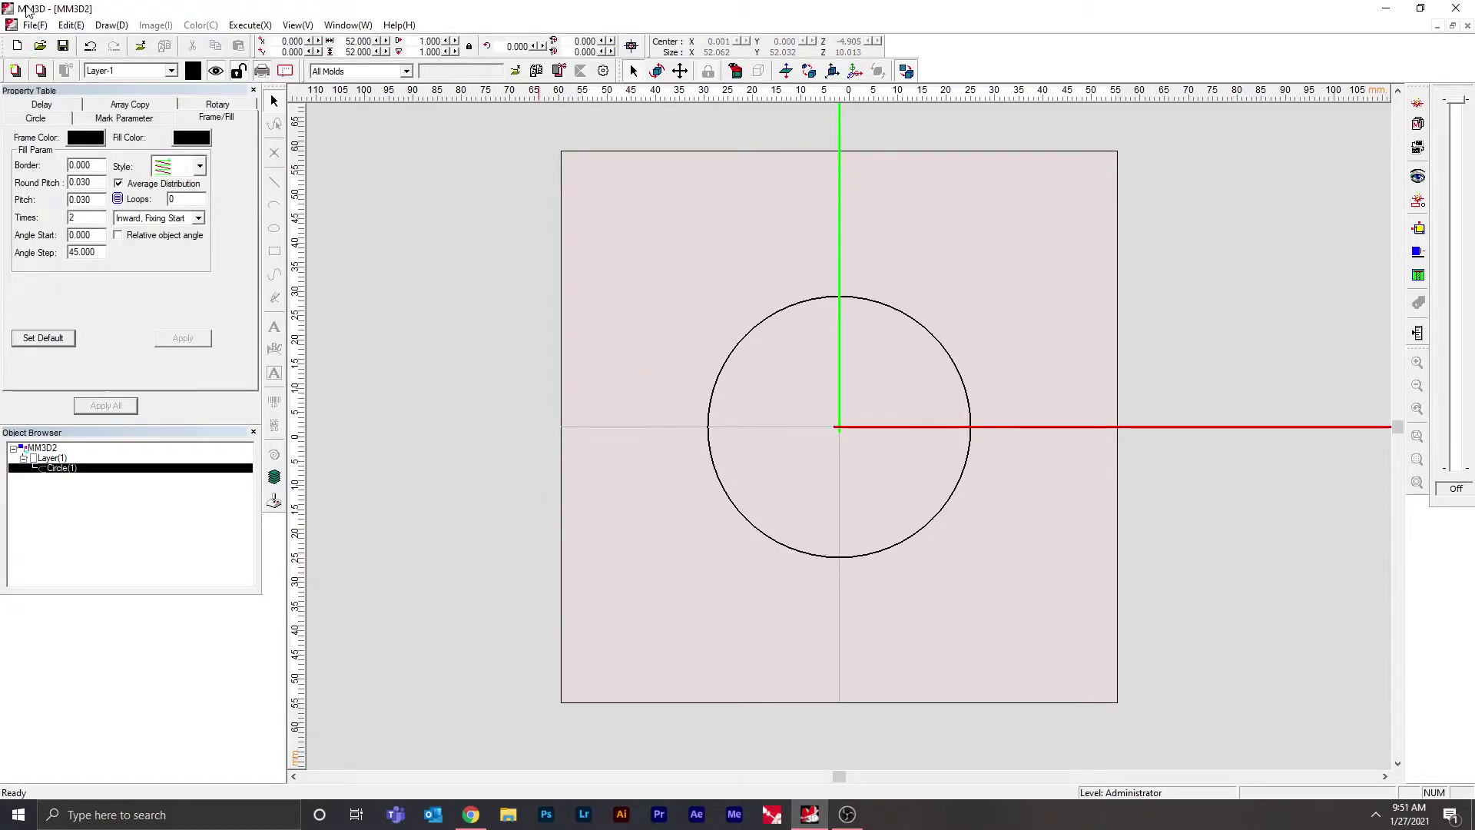
{"action": "left_click", "coordinate": [34, 24]}
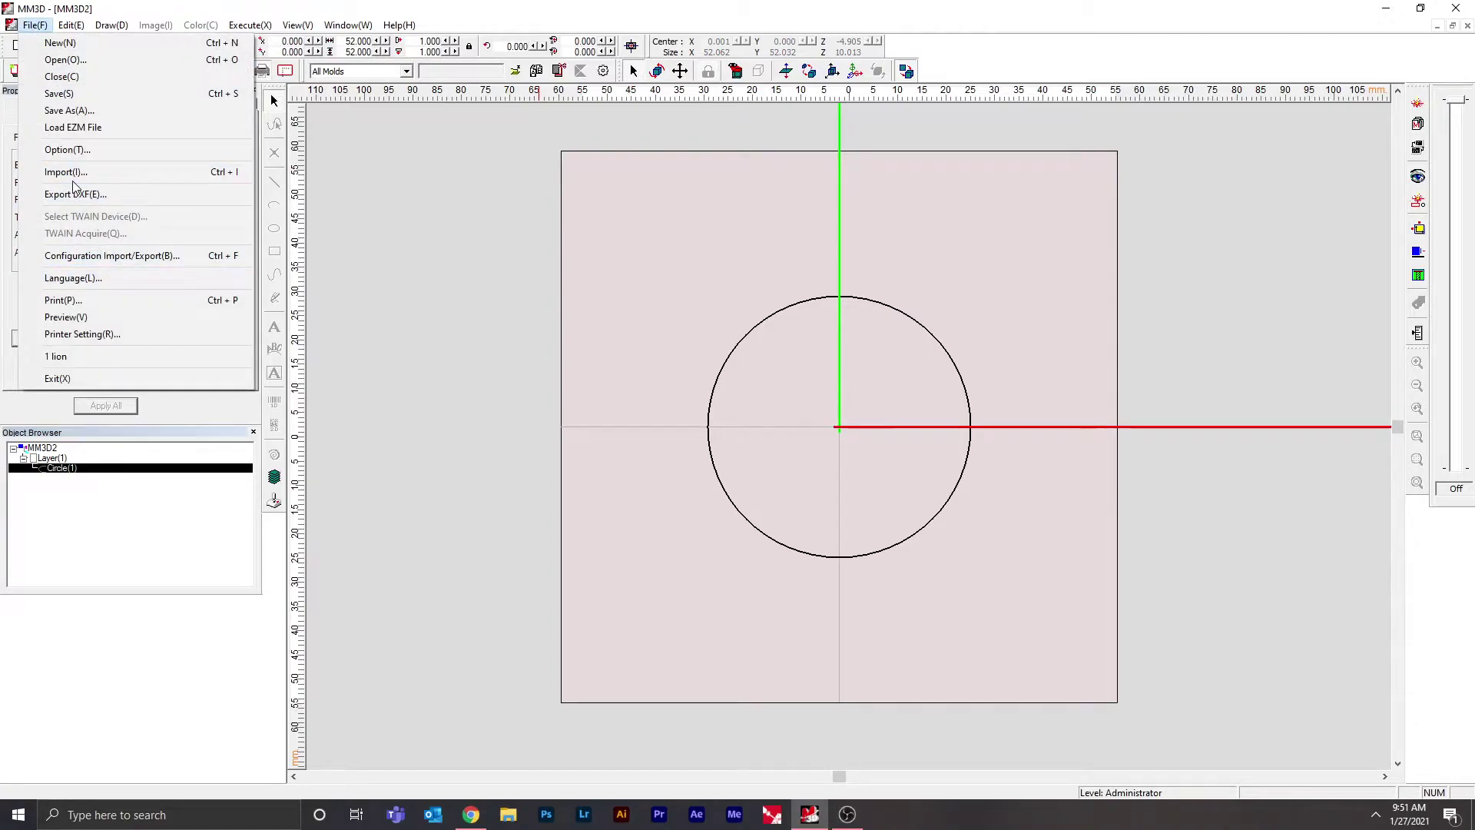
{"action": "left_click", "coordinate": [75, 194]}
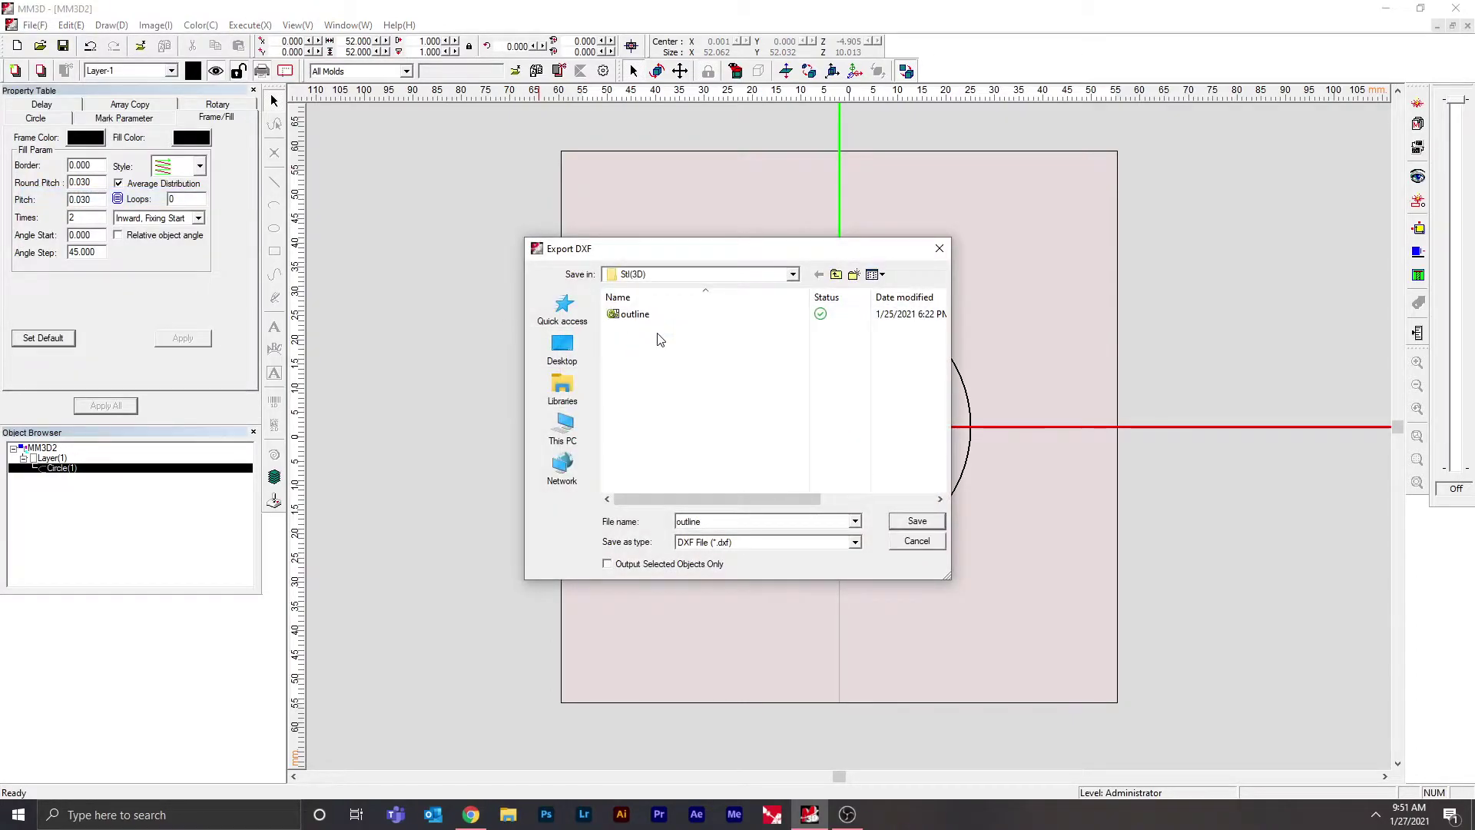
{"action": "left_click", "coordinate": [939, 248]}
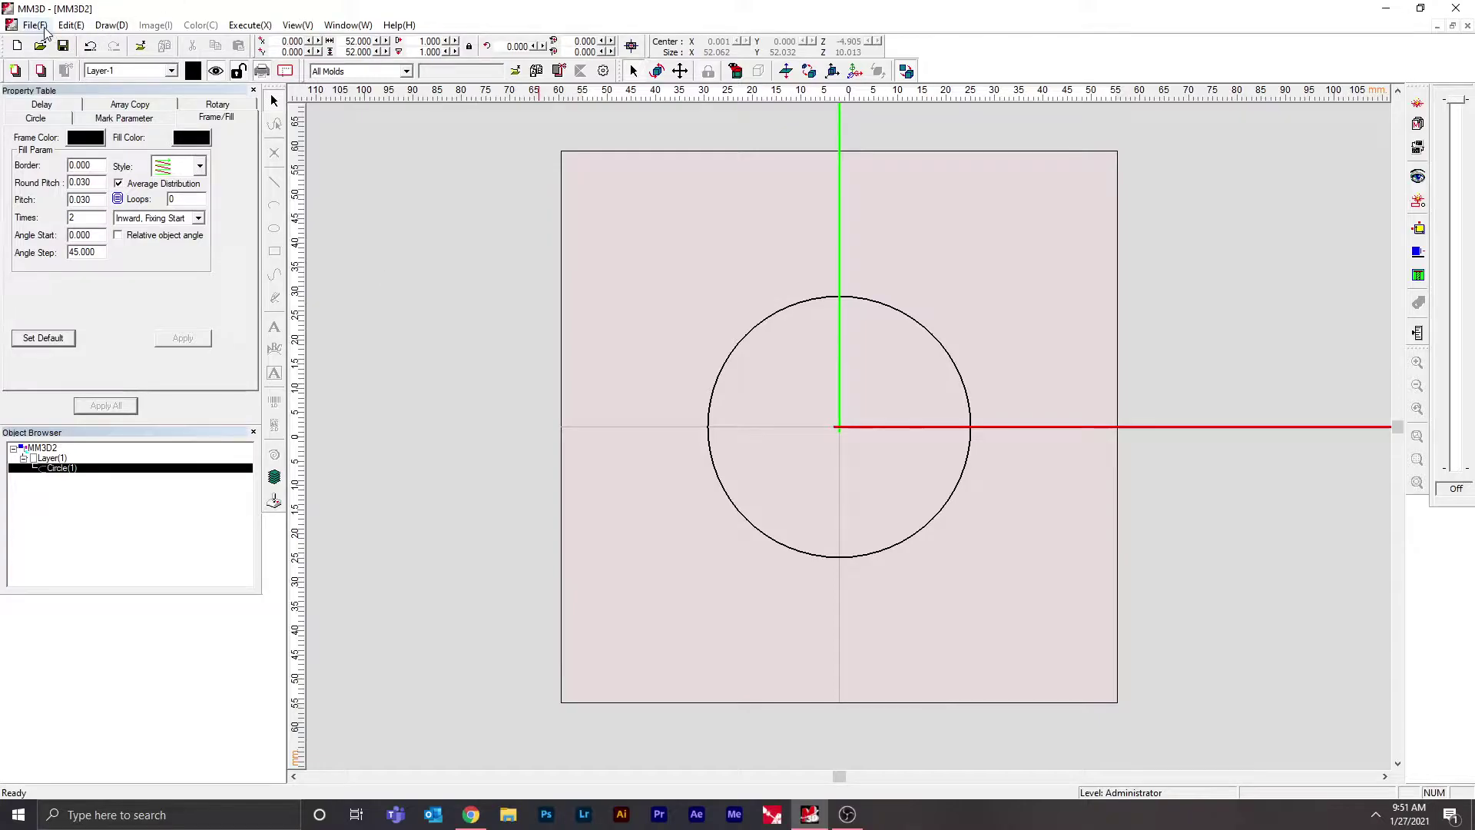
{"action": "left_click", "coordinate": [348, 24]}
{"action": "left_click", "coordinate": [361, 132]}
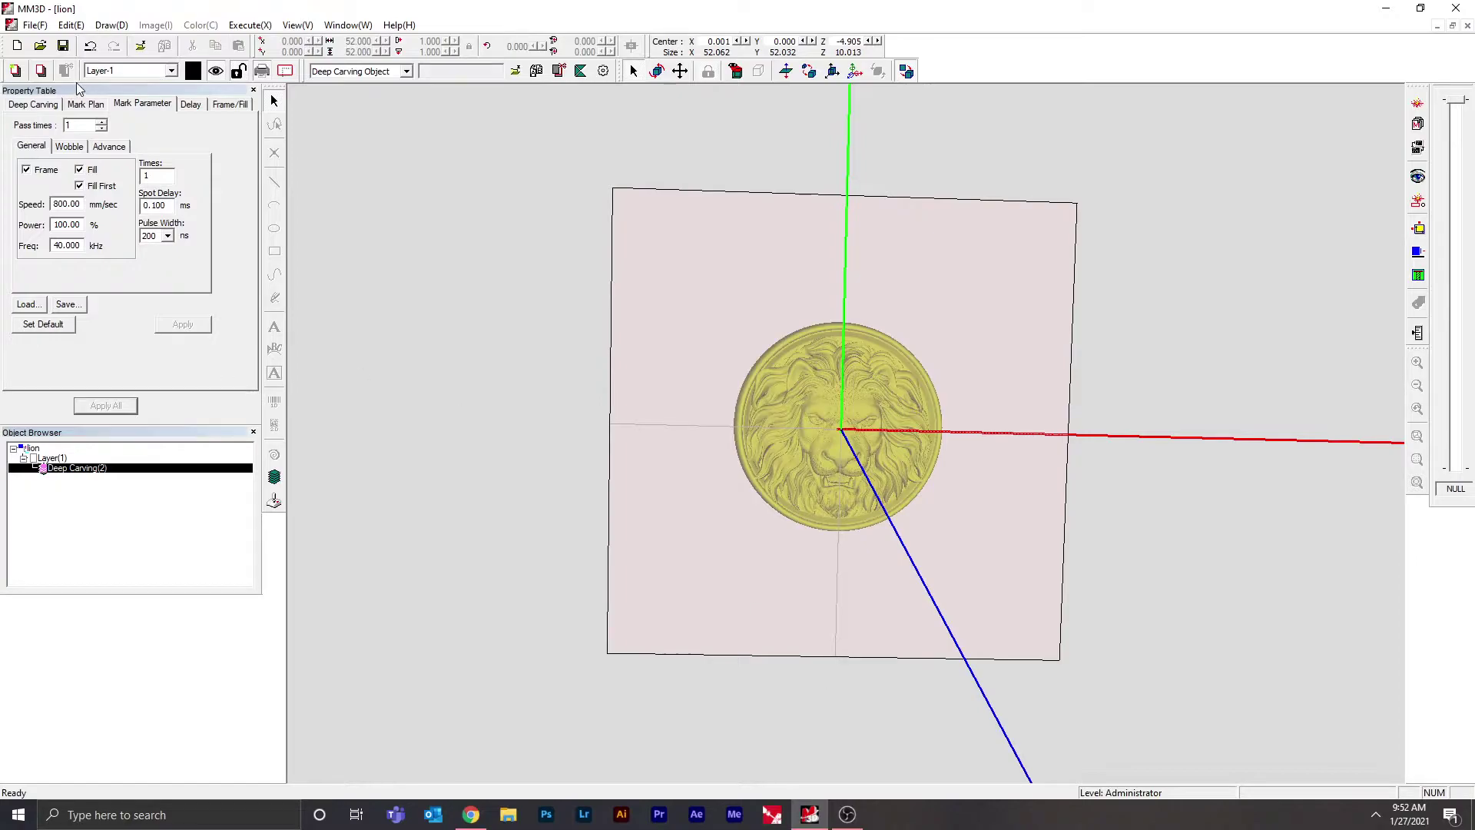
Show the lion's Deep Carving settings in convex mode, cancelling the frame file browse.
{"action": "left_click", "coordinate": [33, 103]}
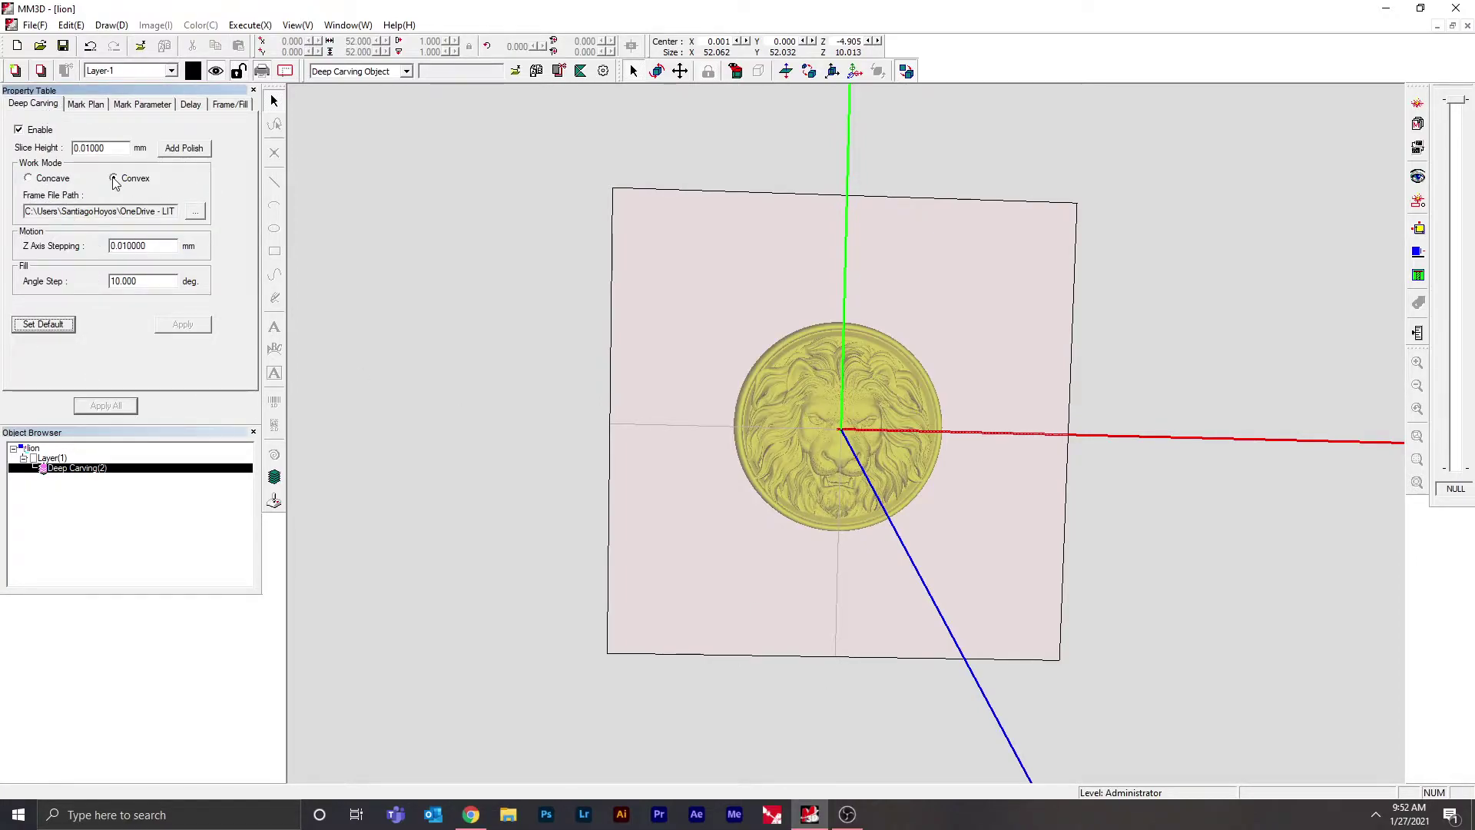
{"action": "left_click", "coordinate": [195, 211]}
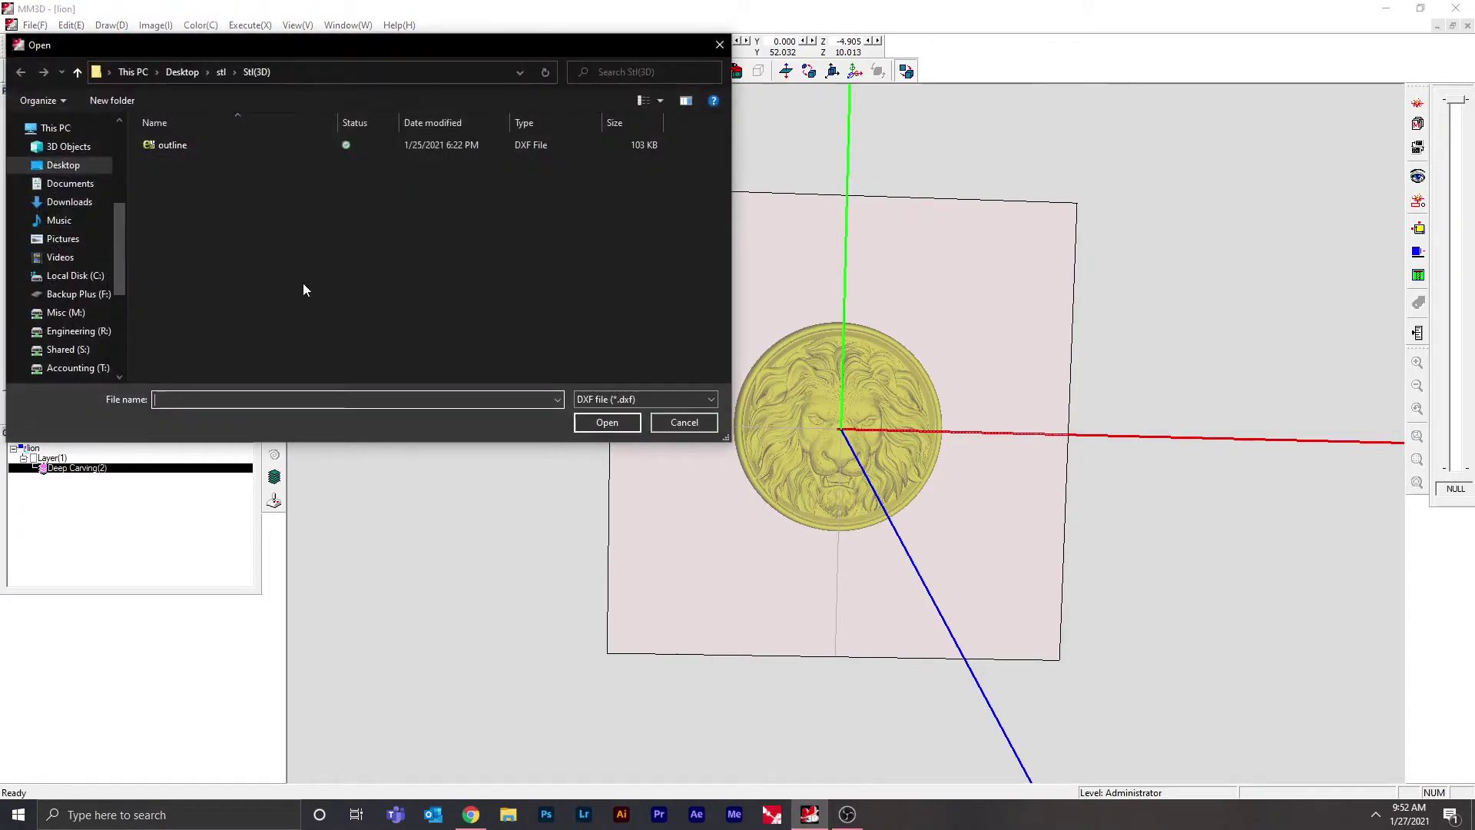
{"action": "left_click", "coordinate": [720, 45]}
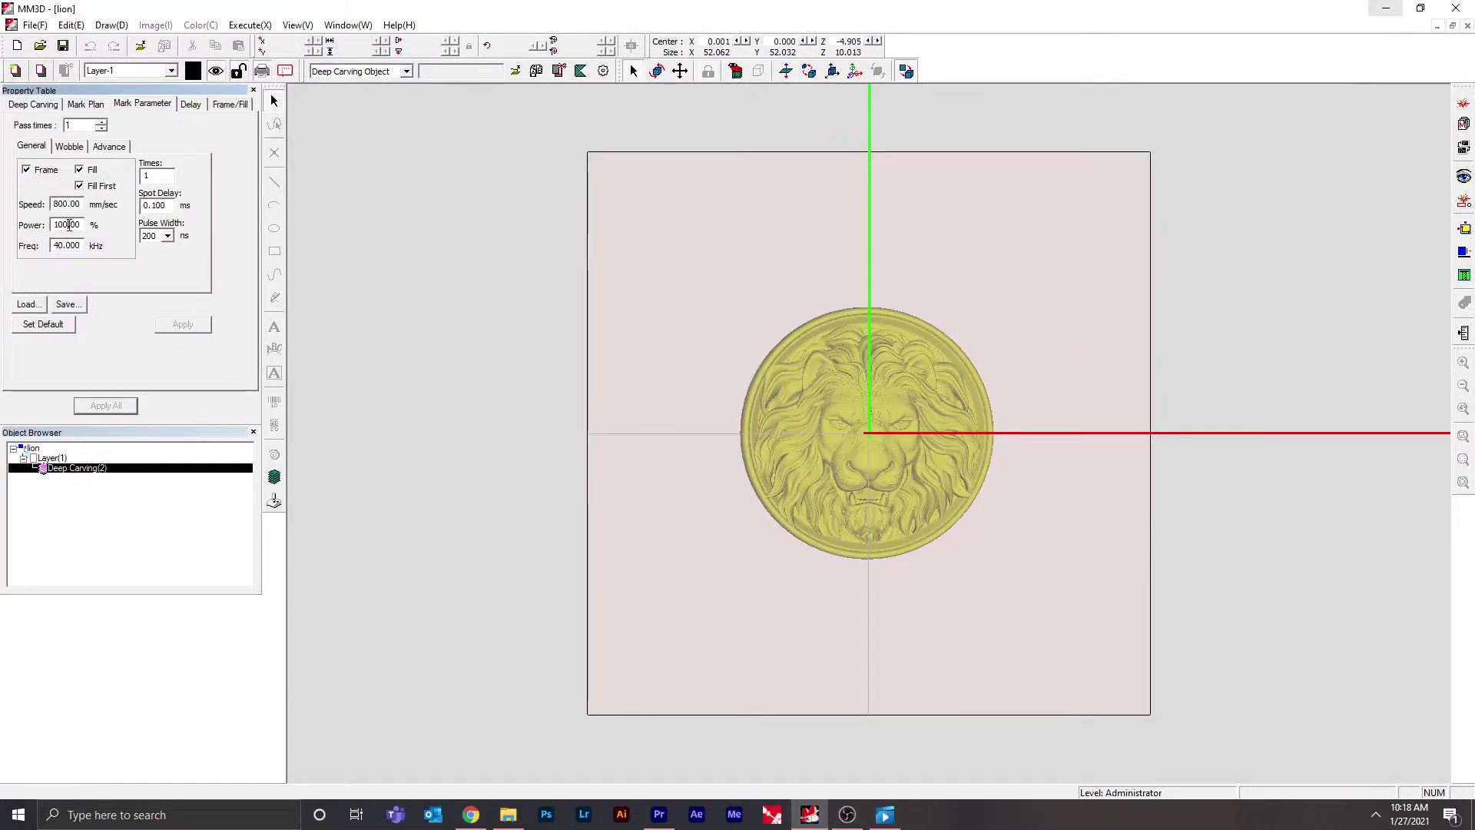
Set the laser frequency to 20 kHz, keeping 100% power and 200 ns pulse width.
{"action": "double_click", "coordinate": [69, 224]}
{"action": "left_click", "coordinate": [57, 245]}
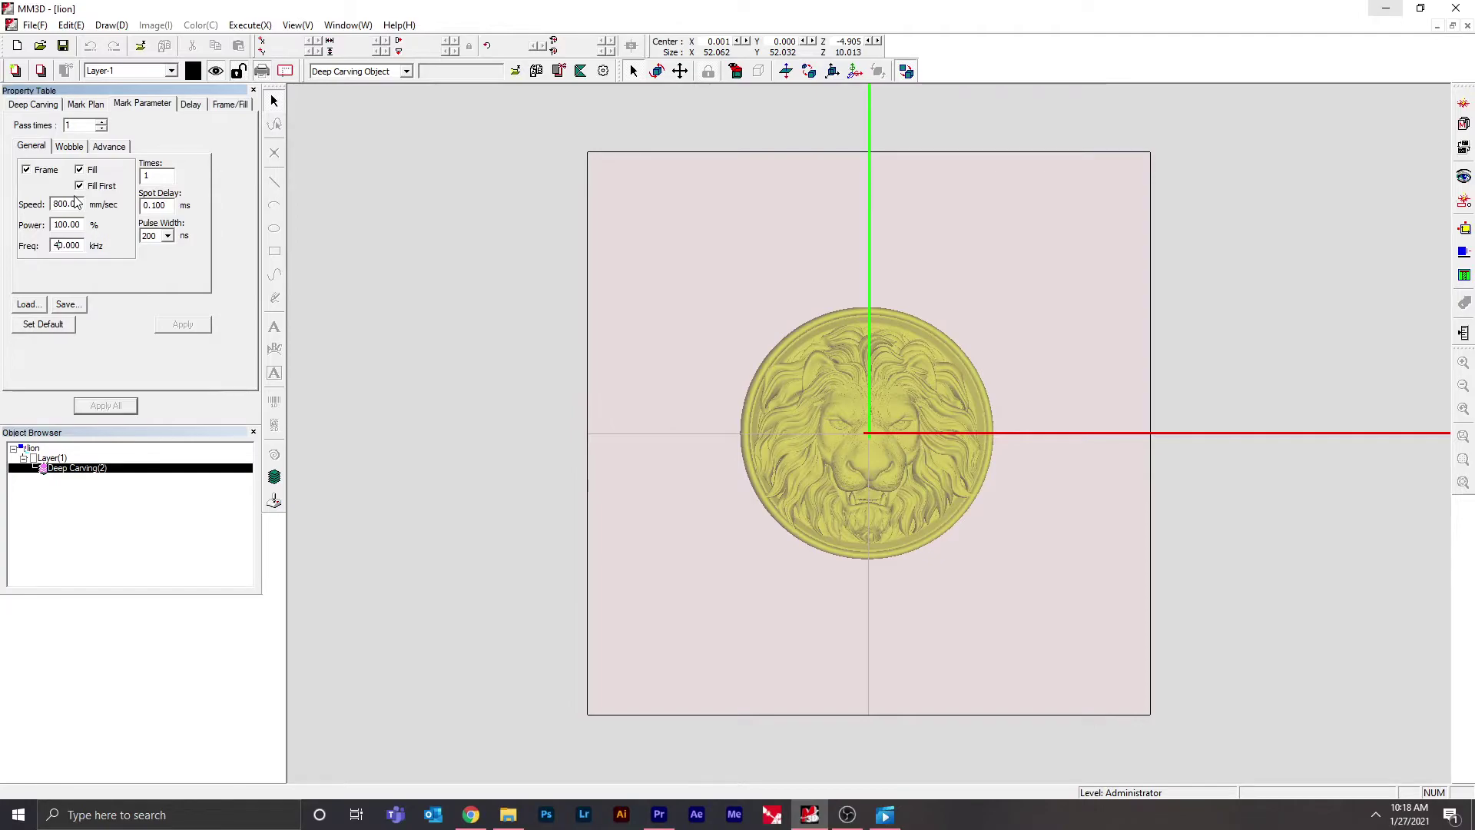
{"action": "key", "text": "BackSpace"}
{"action": "type", "text": "2"}
{"action": "left_click", "coordinate": [190, 323]}
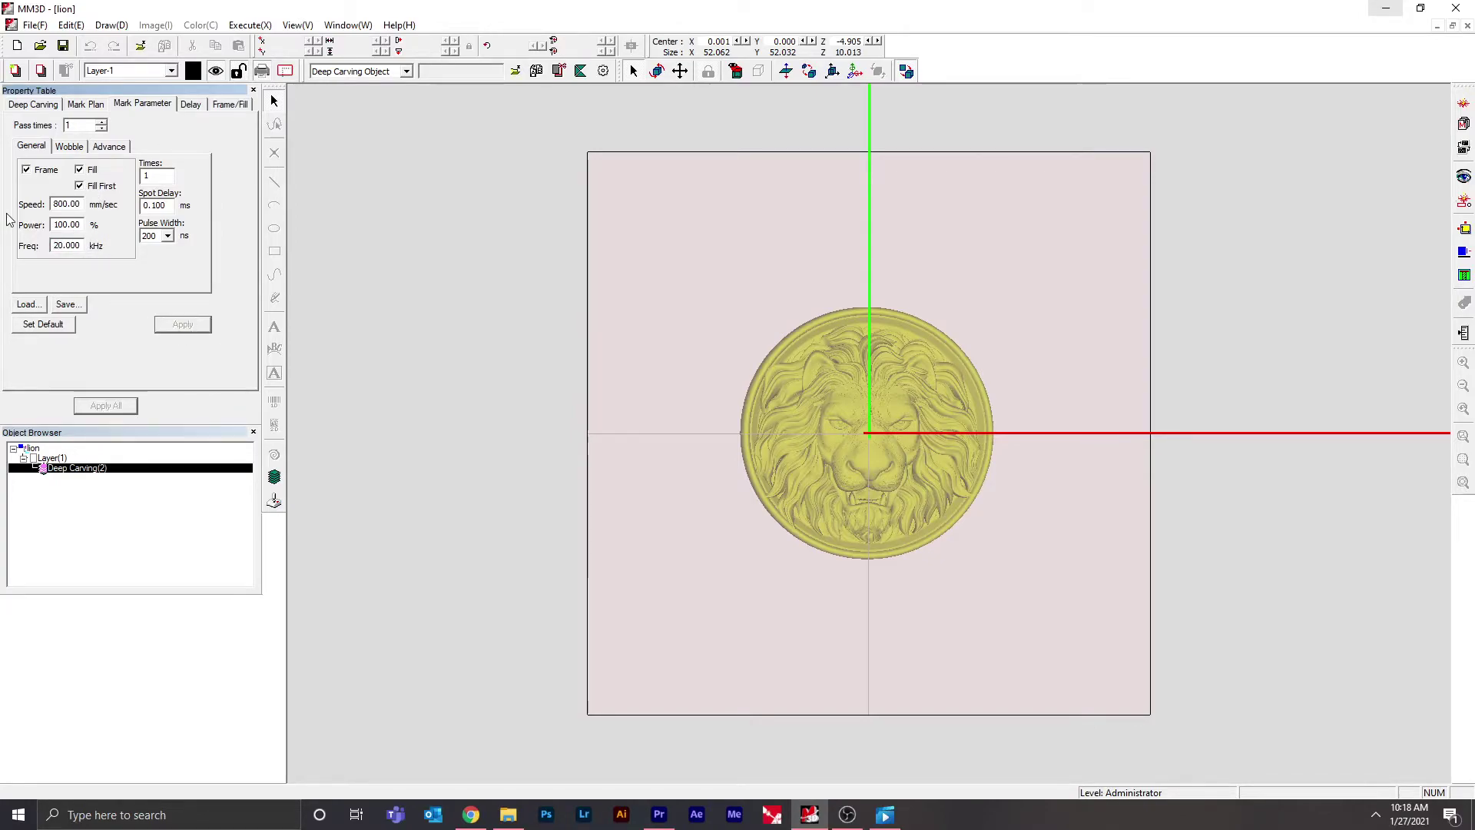
{"action": "left_click", "coordinate": [167, 235]}
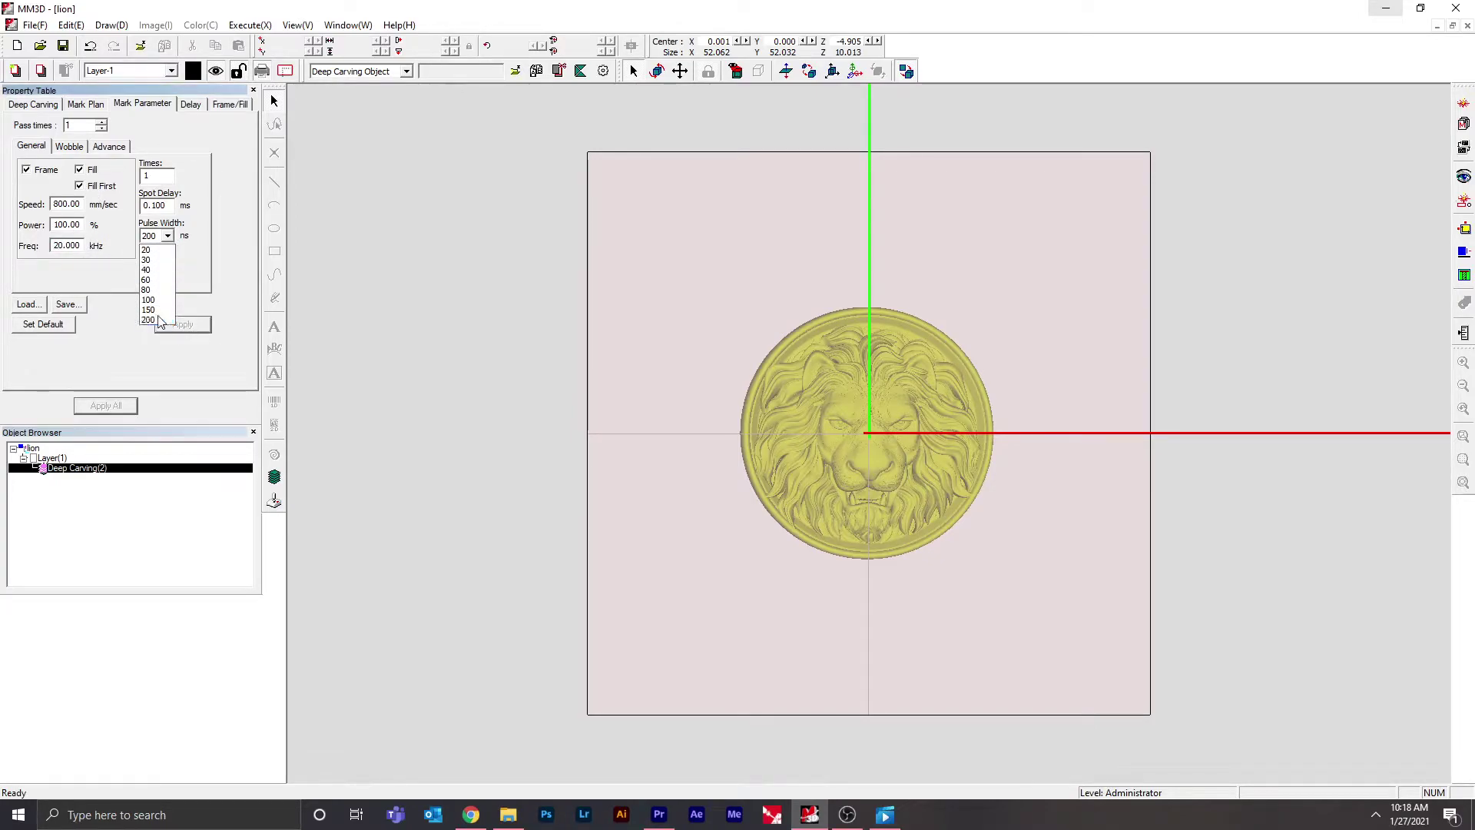
{"action": "left_click", "coordinate": [144, 372]}
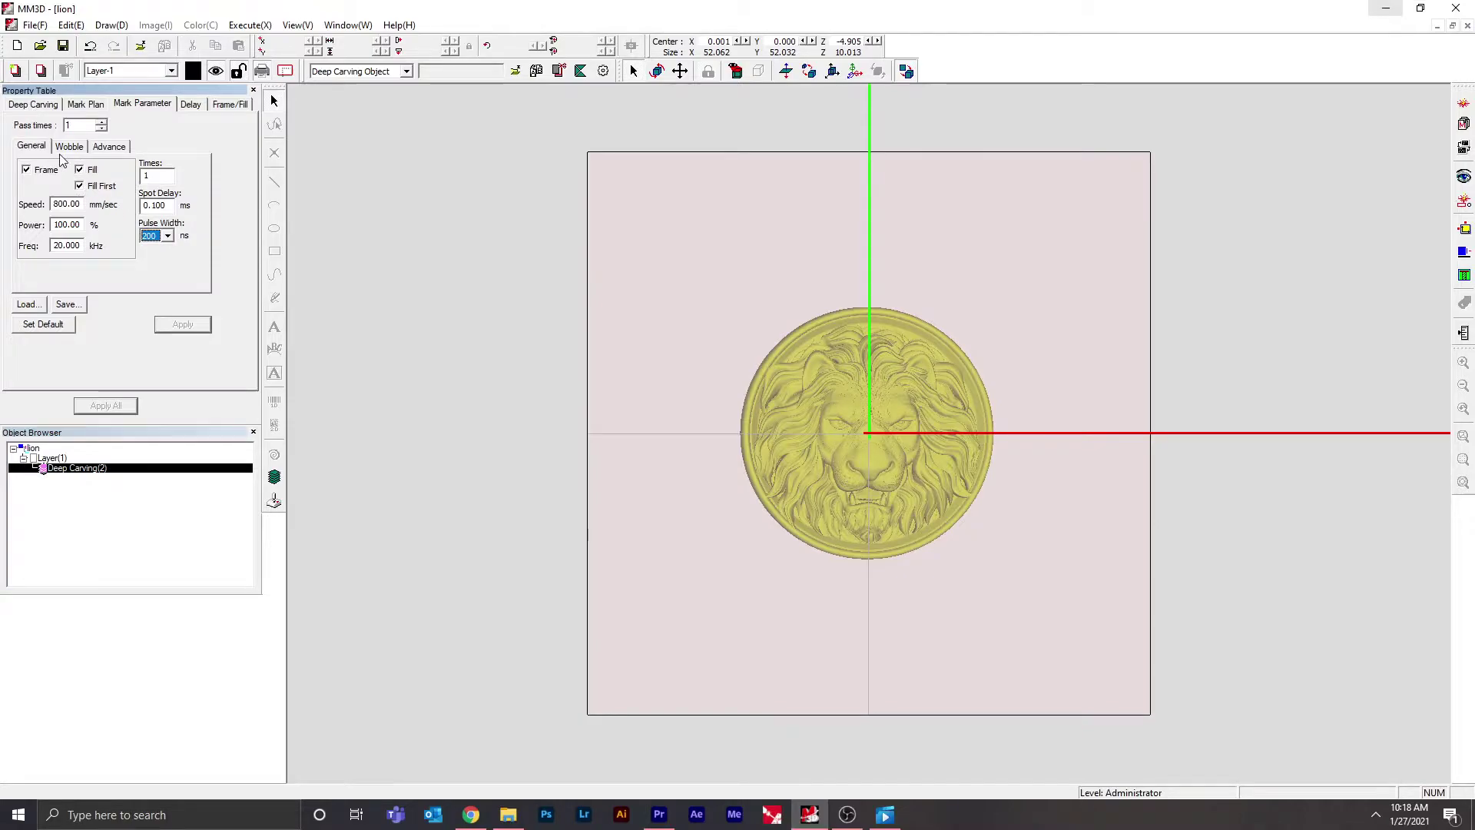
{"action": "left_click", "coordinate": [34, 104]}
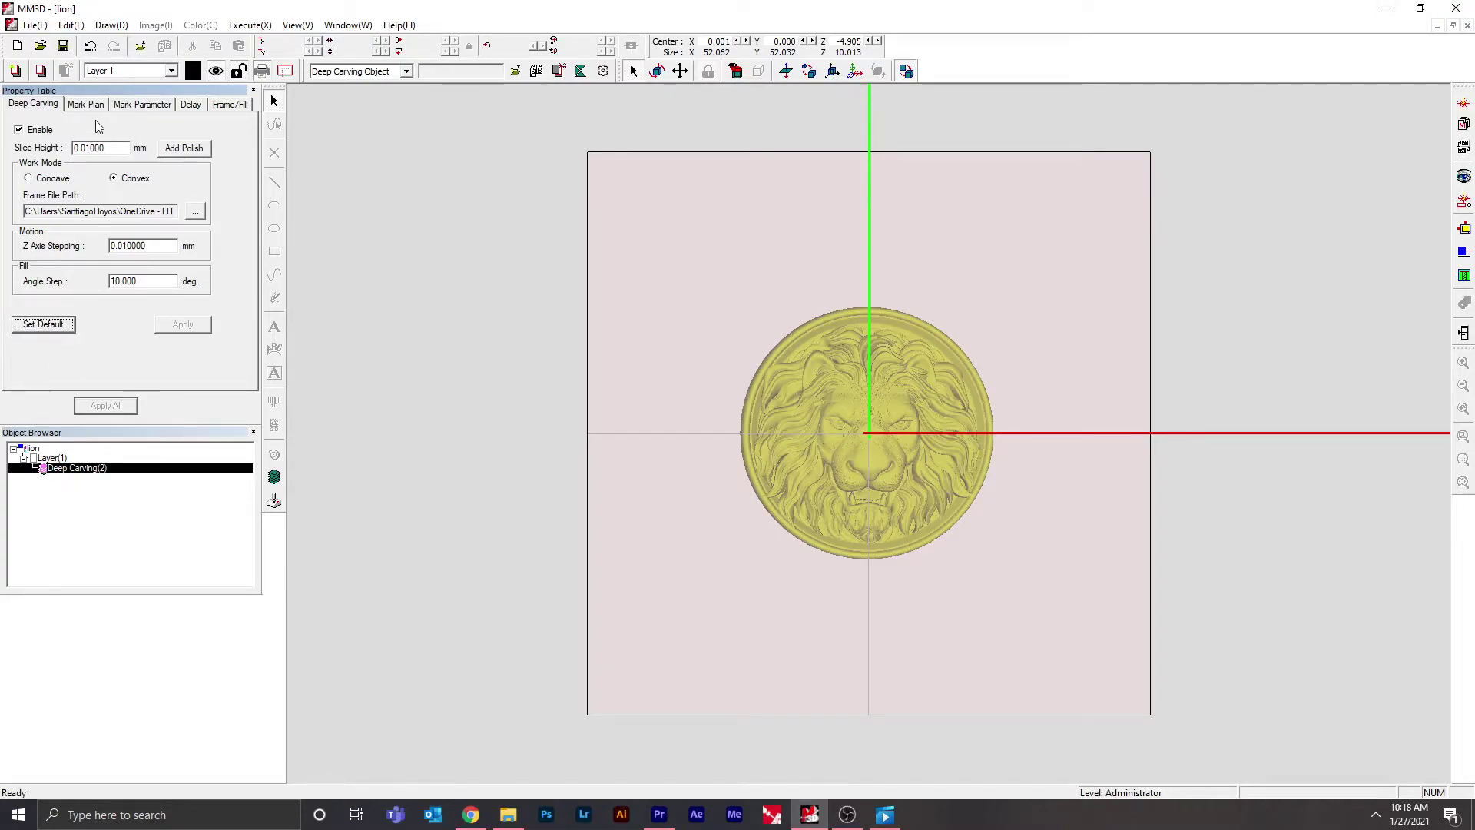
Review the mark plan running from slice 1 to 900, rechecking the mark parameters.
{"action": "left_click", "coordinate": [139, 105]}
{"action": "left_click", "coordinate": [86, 103]}
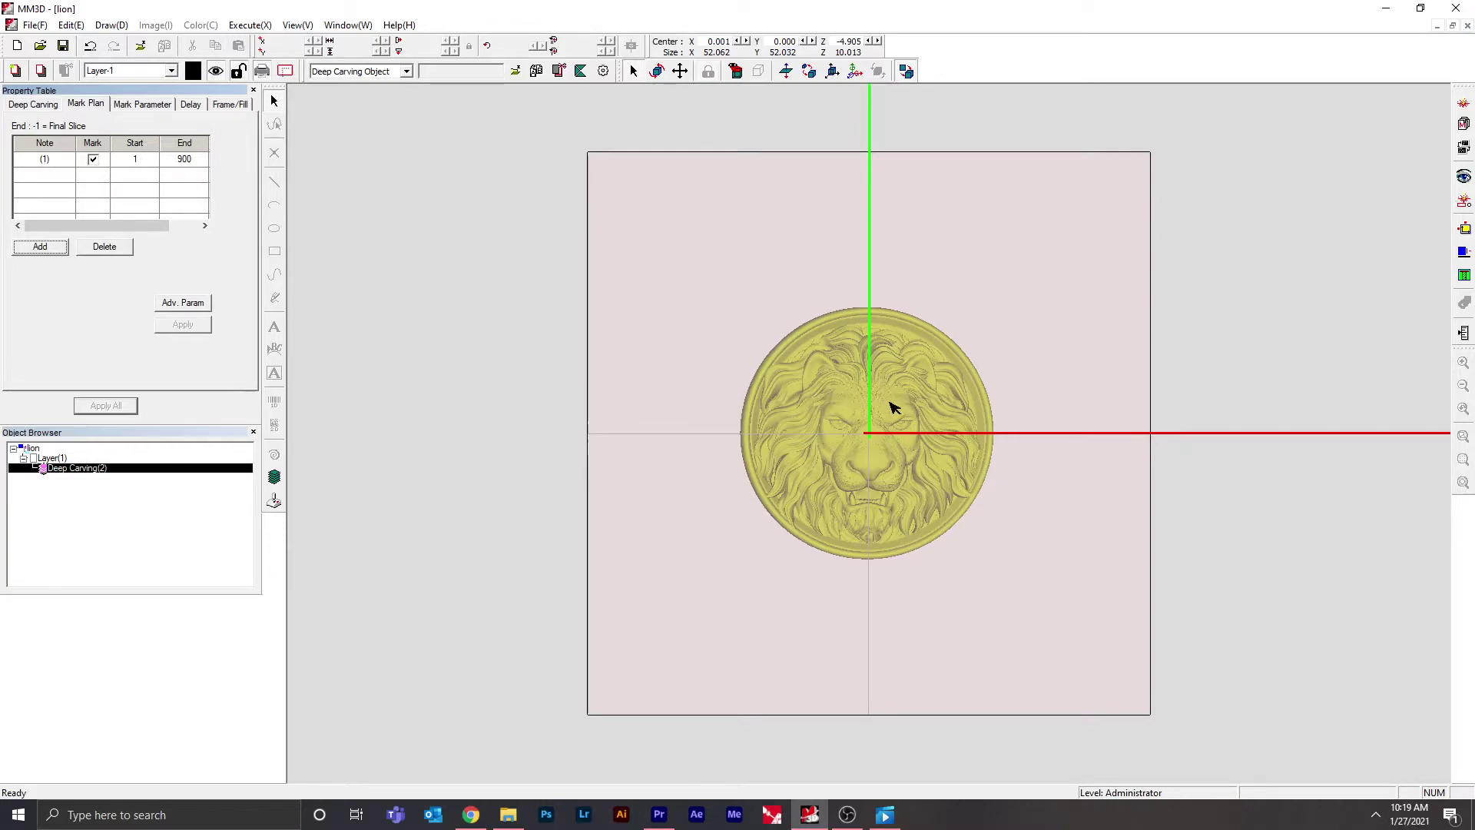
{"action": "left_click", "coordinate": [906, 72]}
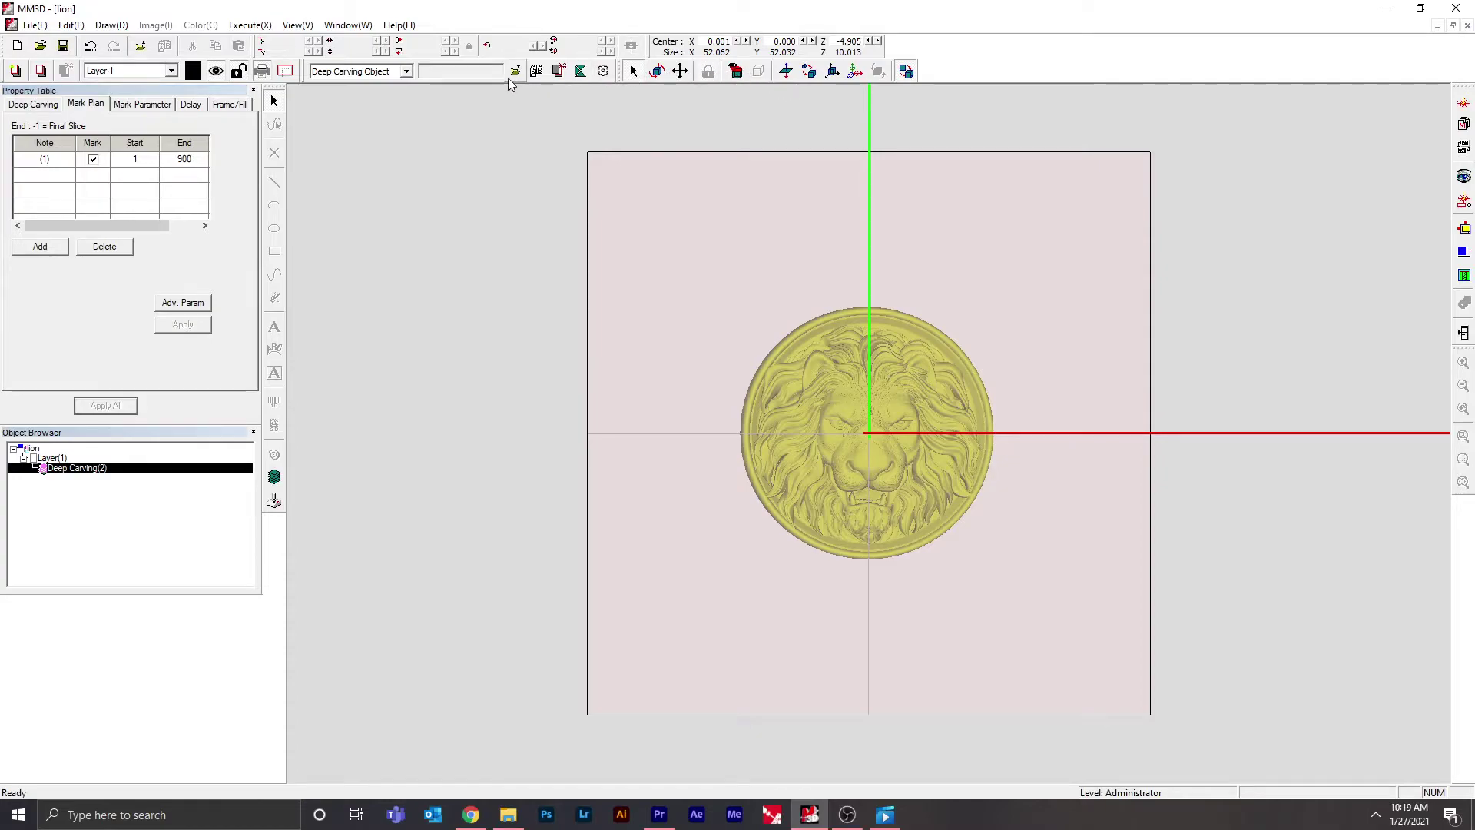
{"action": "double_click", "coordinate": [184, 159]}
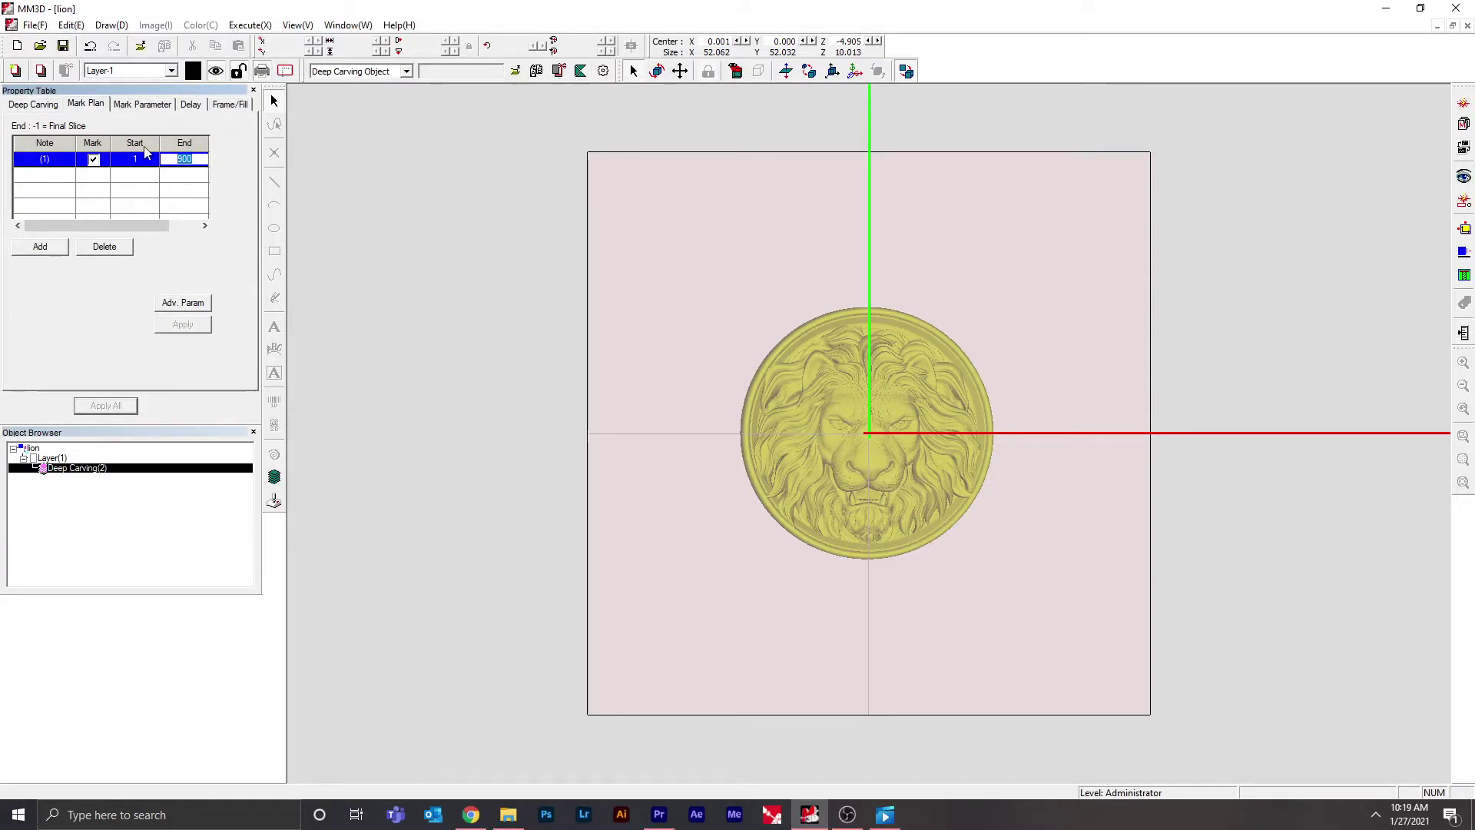
{"action": "left_click", "coordinate": [146, 105]}
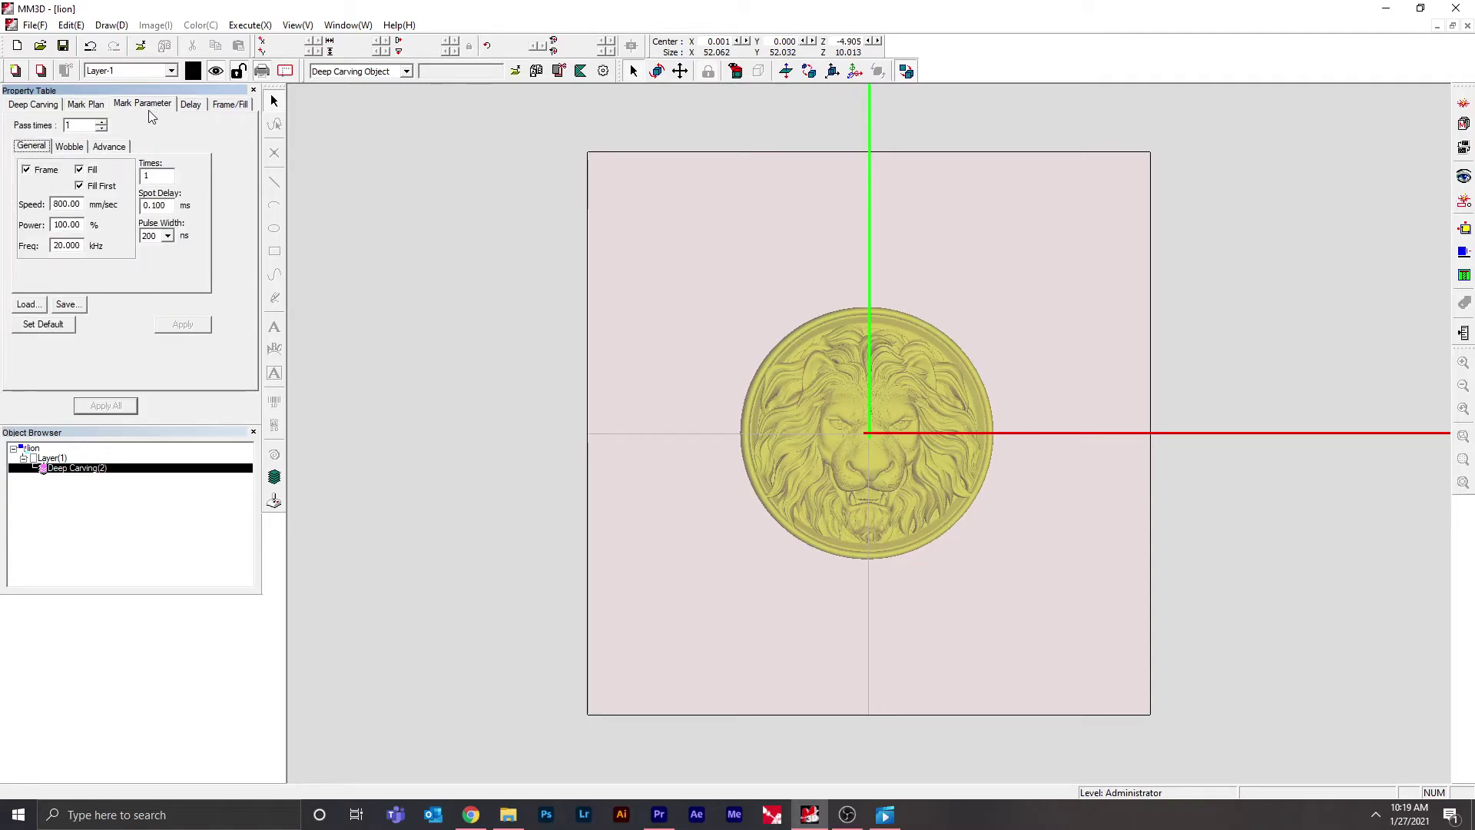
{"action": "left_click", "coordinate": [92, 106]}
Drag the right-edge slice slider to preview carving slices at different depths of the relief.
{"action": "mouse_move", "coordinate": [1459, 114]}
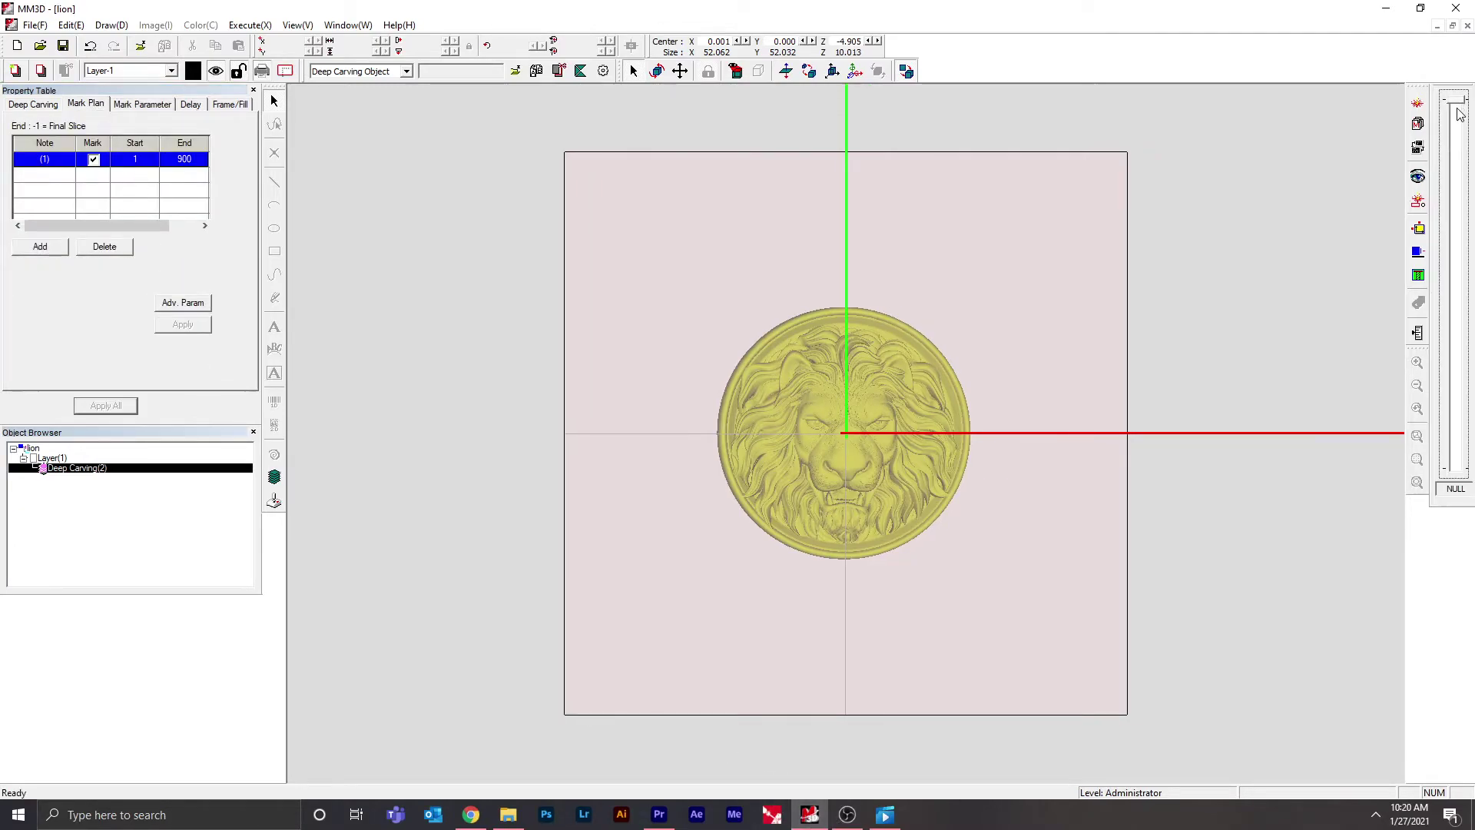
{"action": "left_click_drag", "start_coordinate": [1460, 114], "coordinate": [1458, 446]}
{"action": "left_click", "coordinate": [1462, 466]}
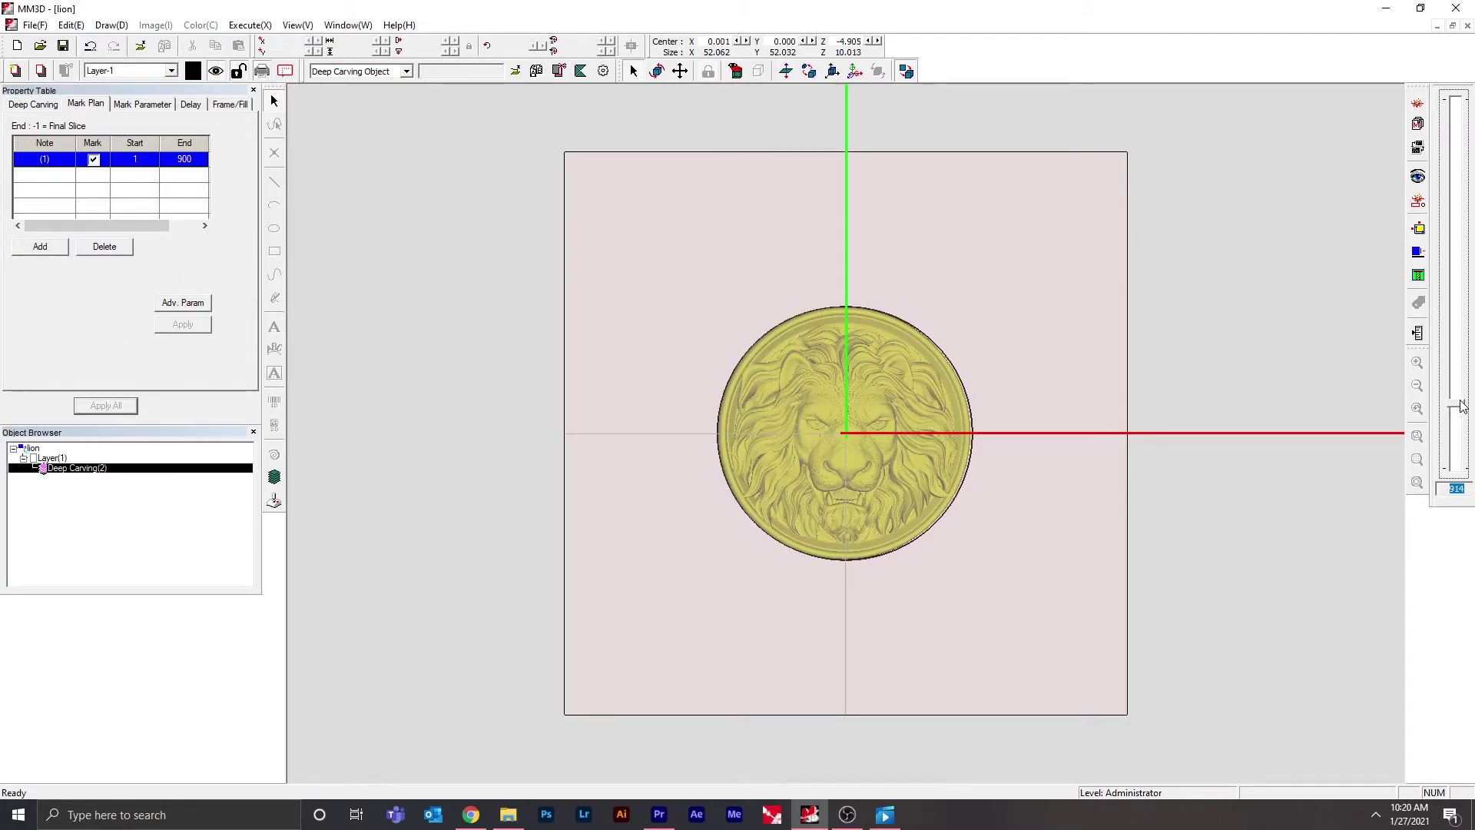
{"action": "left_click", "coordinate": [1472, 361]}
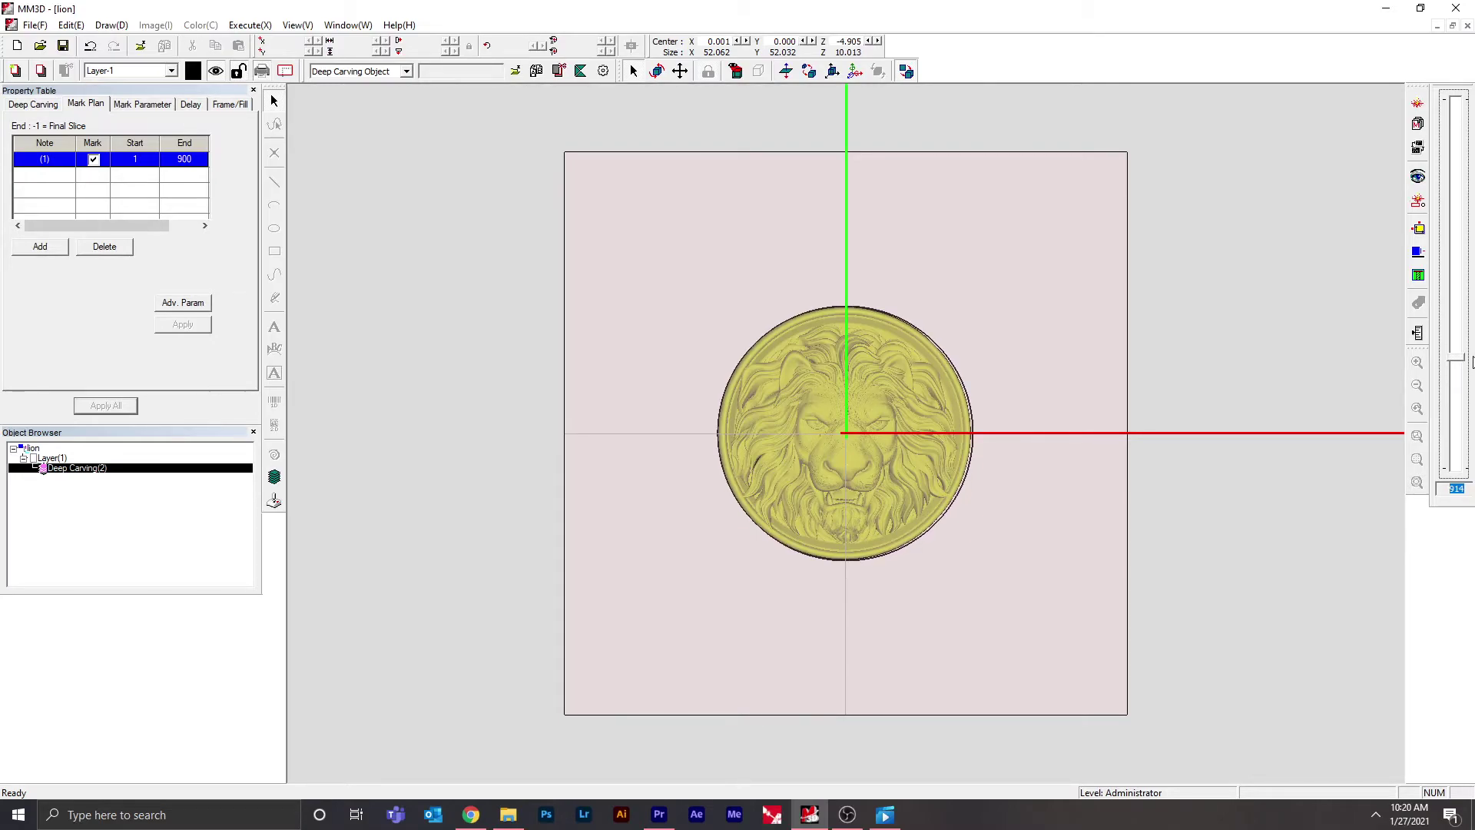
{"action": "left_click_drag", "start_coordinate": [1472, 357], "coordinate": [1463, 340]}
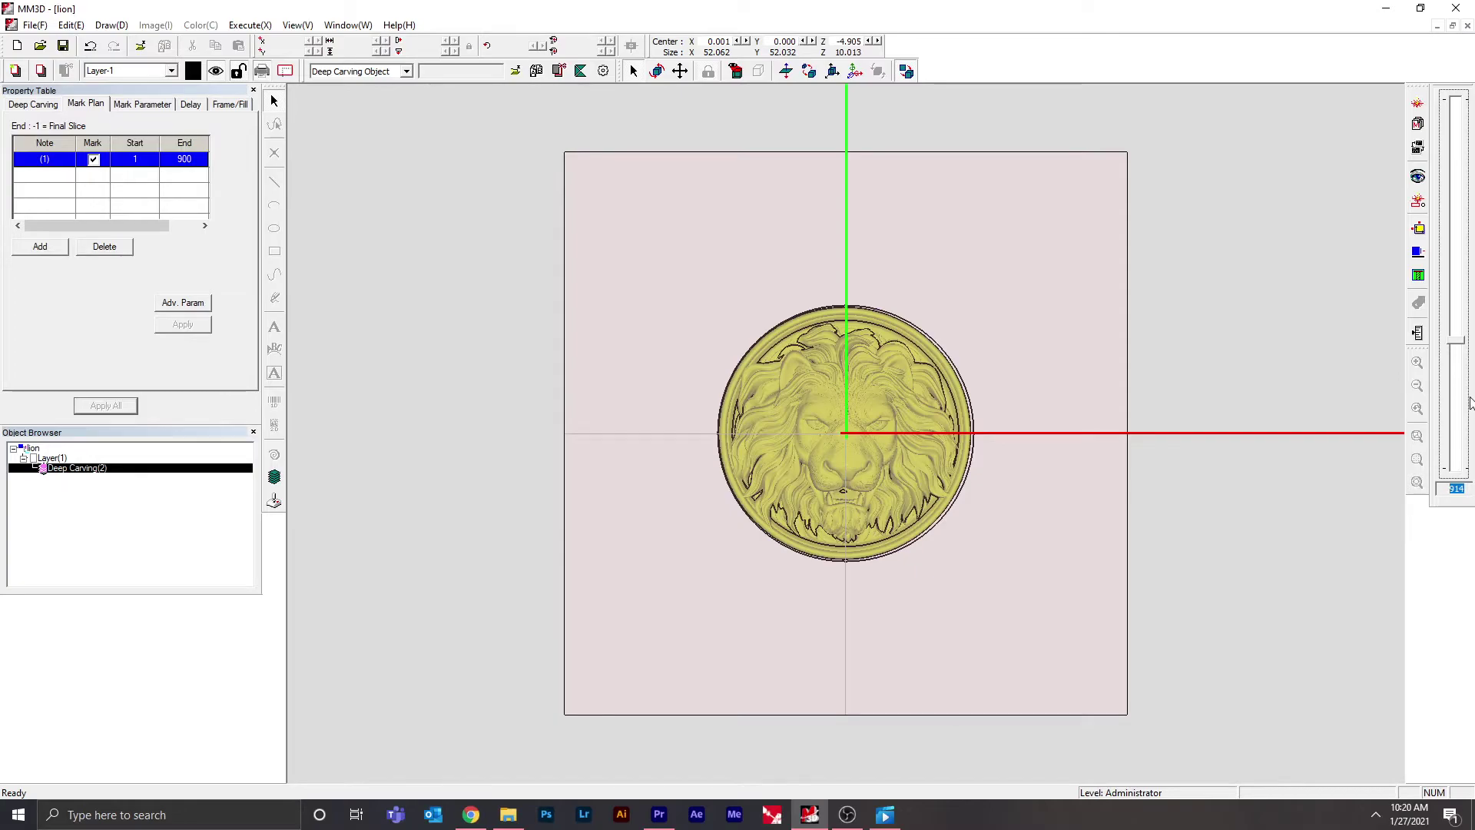
{"action": "left_click", "coordinate": [1456, 467]}
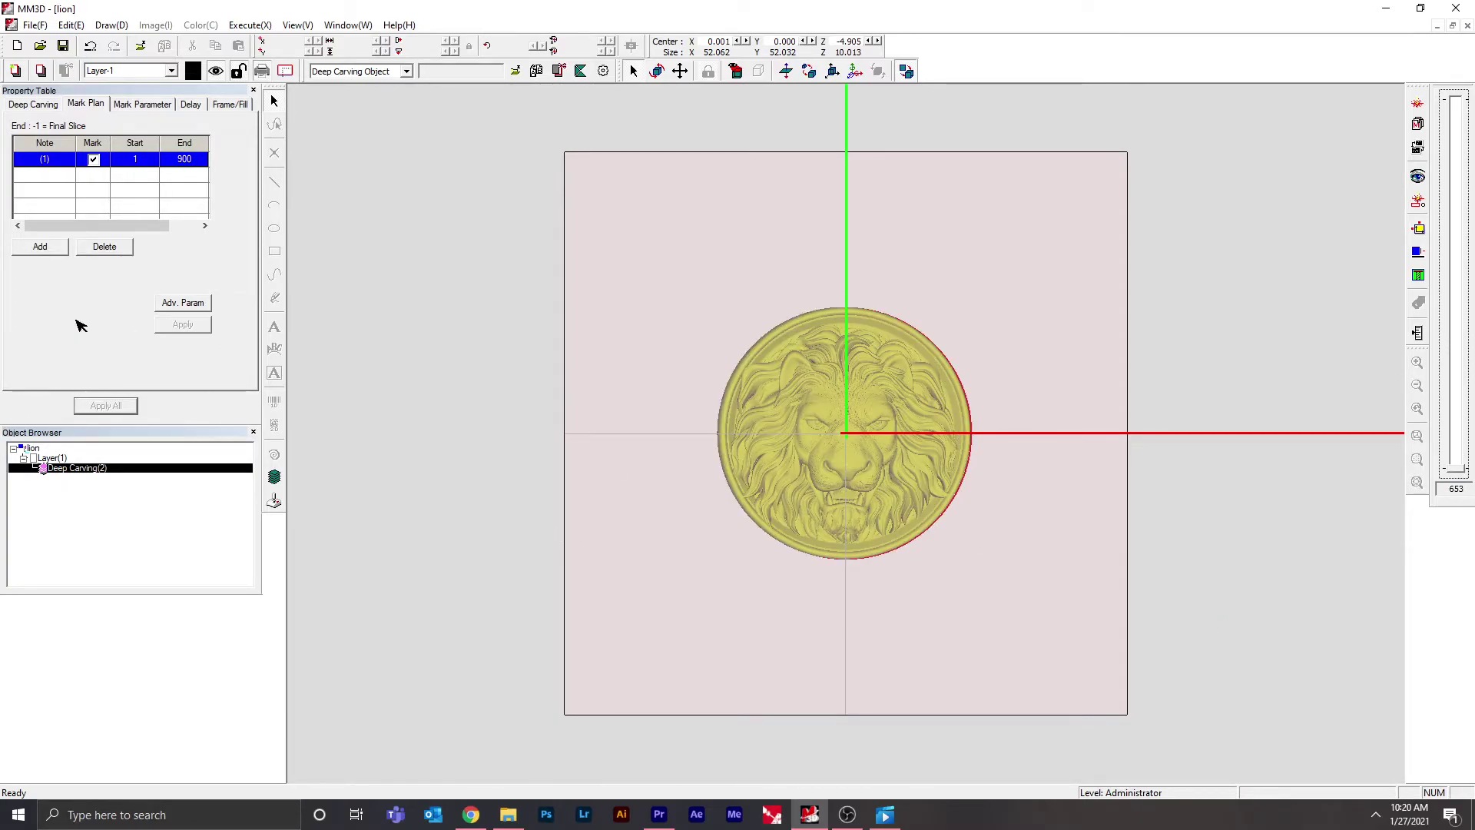
{"action": "left_click", "coordinate": [183, 159]}
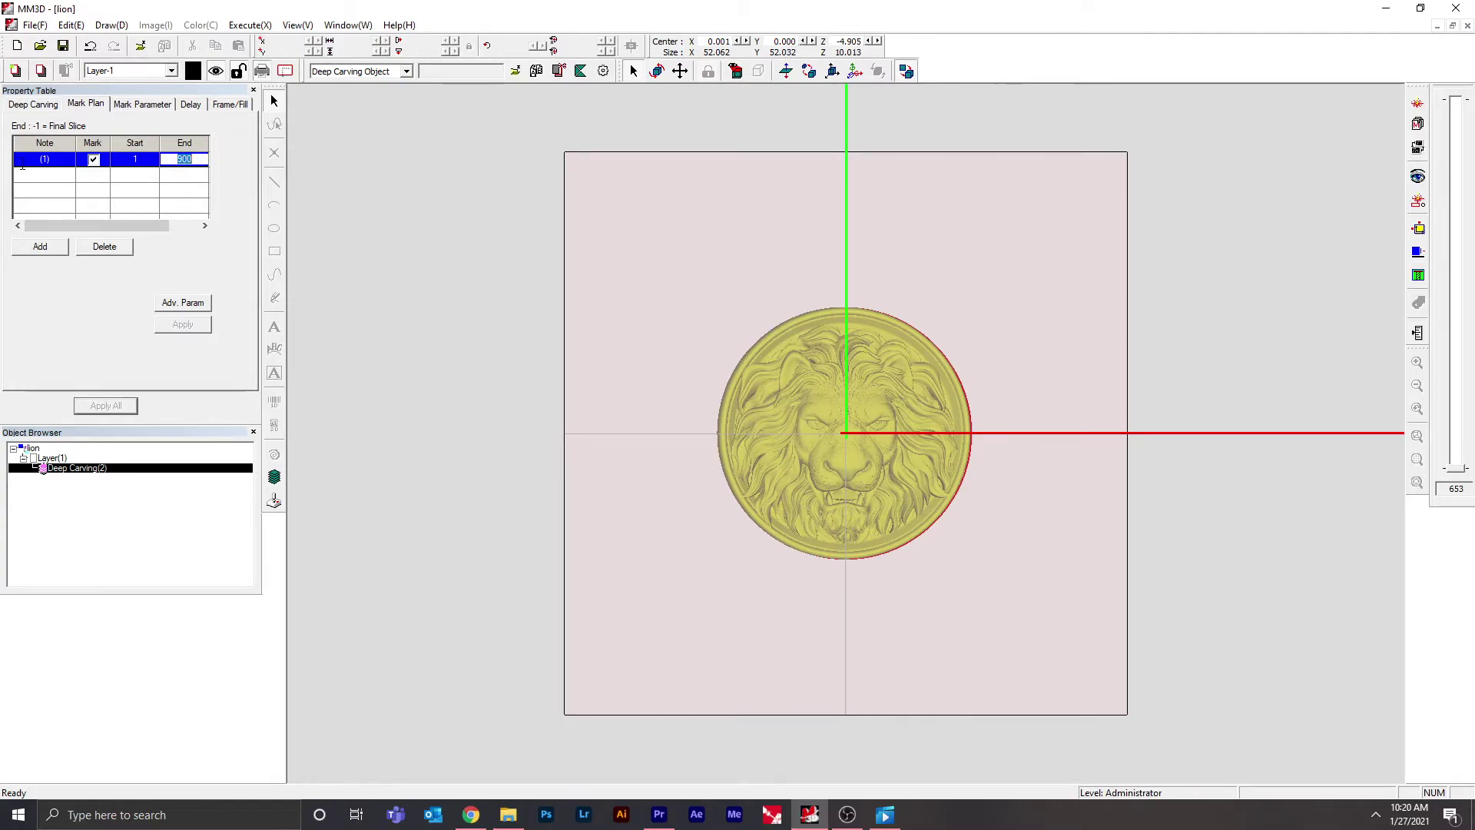